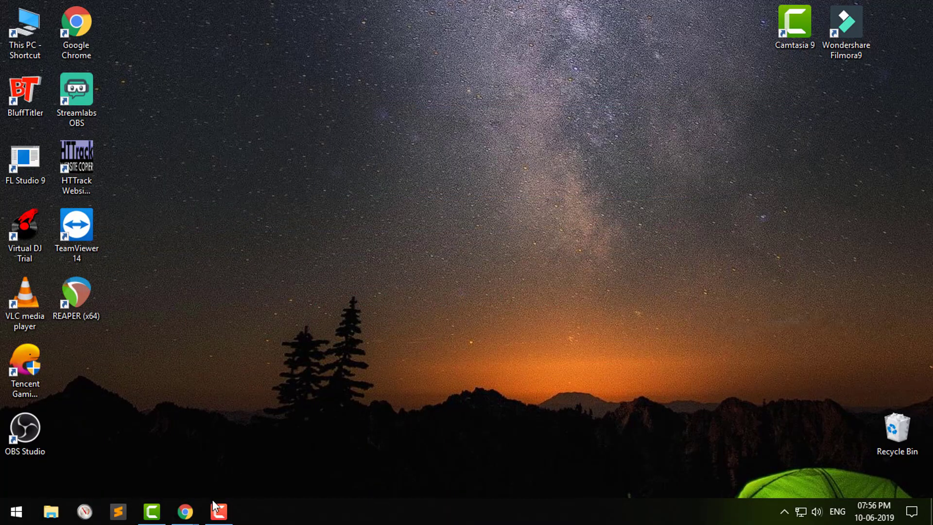
- Switch to the Chrome window showing the VB-Audio Virtual Apps page and minimize the screen recorder
{"action": "mouse_move", "coordinate": [218, 510]}
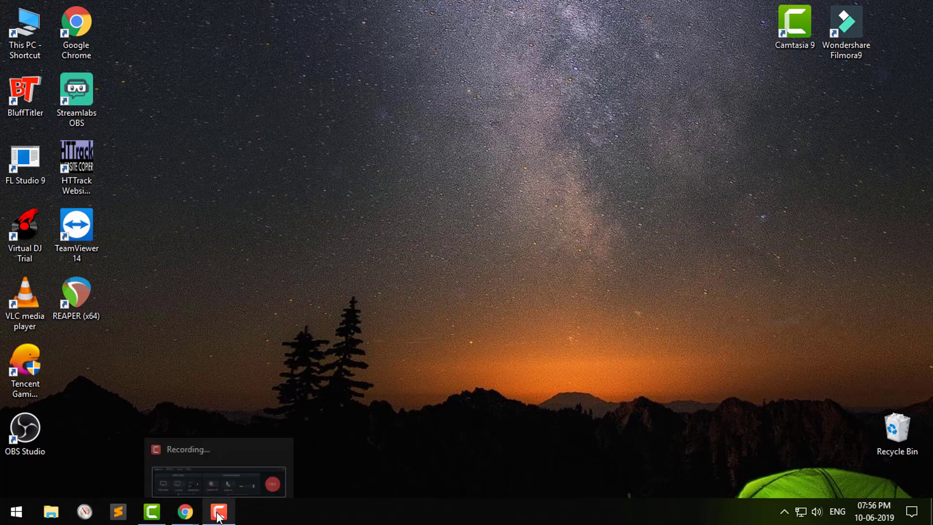
{"action": "left_click", "coordinate": [239, 450]}
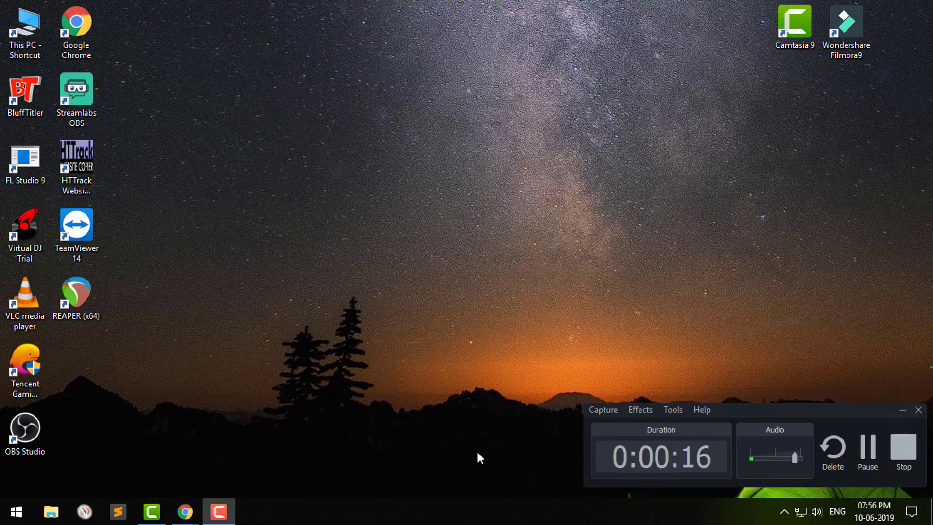
{"action": "mouse_move", "coordinate": [186, 518]}
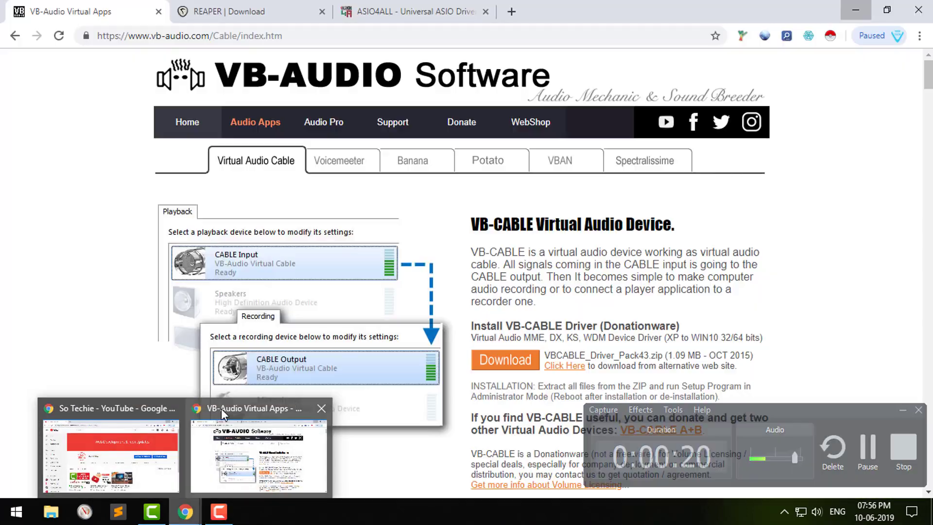
{"action": "left_click", "coordinate": [221, 408]}
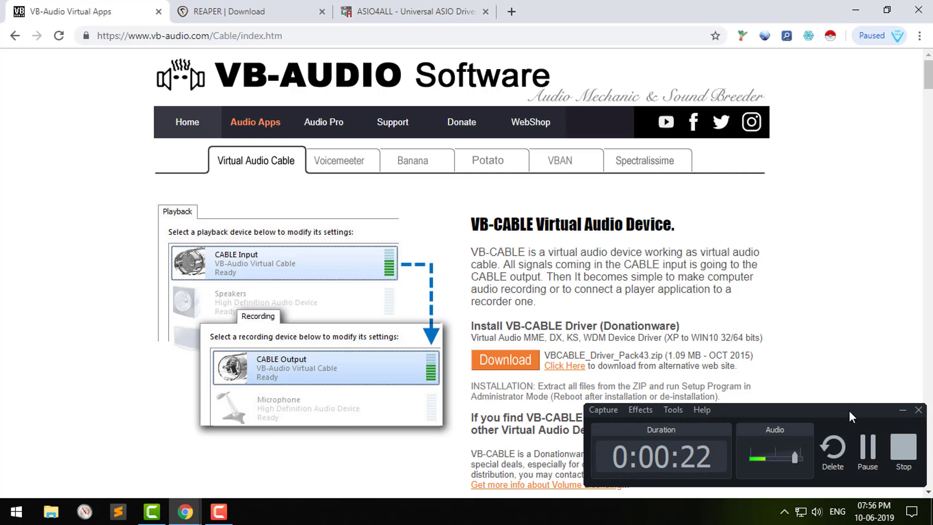
{"action": "left_click_drag", "start_coordinate": [852, 421], "coordinate": [852, 439]}
{"action": "left_click", "coordinate": [902, 430]}
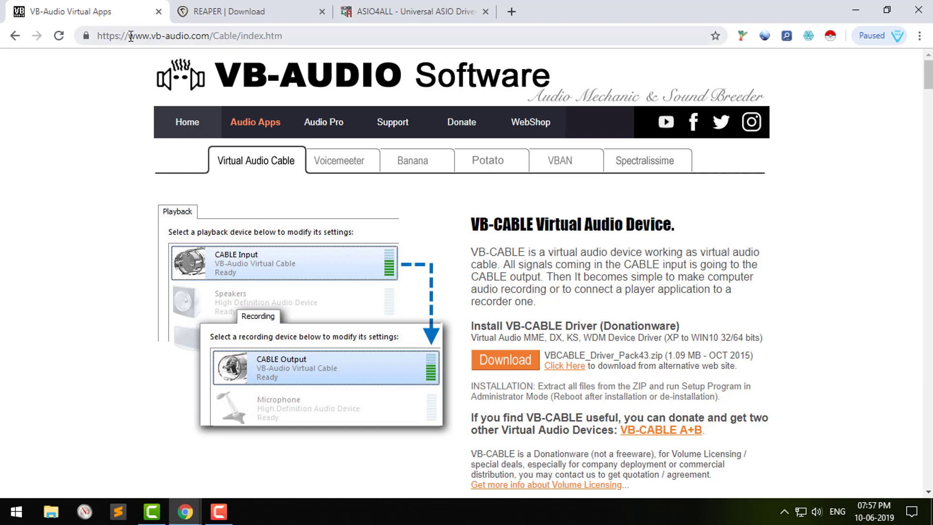
- Download the VB-CABLE driver package VBCABLE_Driver_Pack43.zip from the VB-Audio page
{"action": "left_click", "coordinate": [305, 40]}
{"action": "left_click", "coordinate": [75, 83]}
{"action": "scroll", "coordinate": [342, 291], "scroll_direction": "down", "scroll_amount": 4}
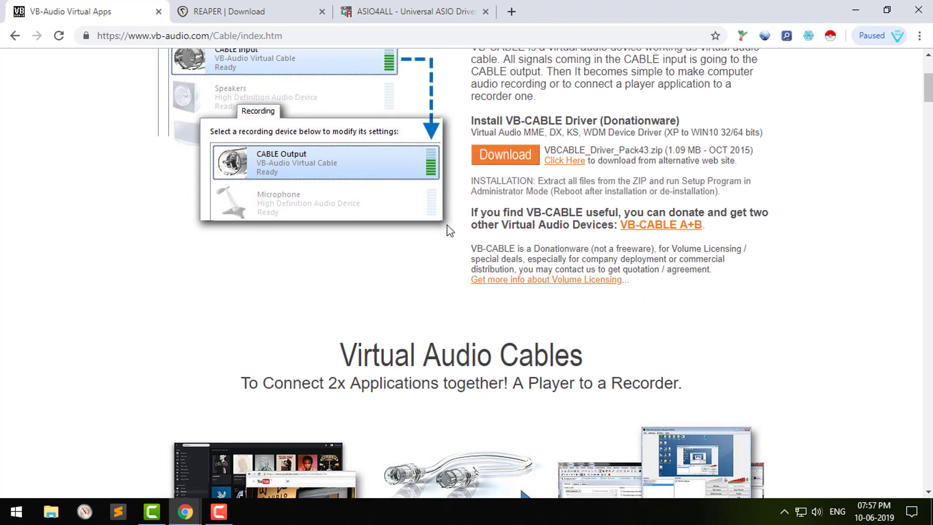
{"action": "left_click", "coordinate": [506, 154]}
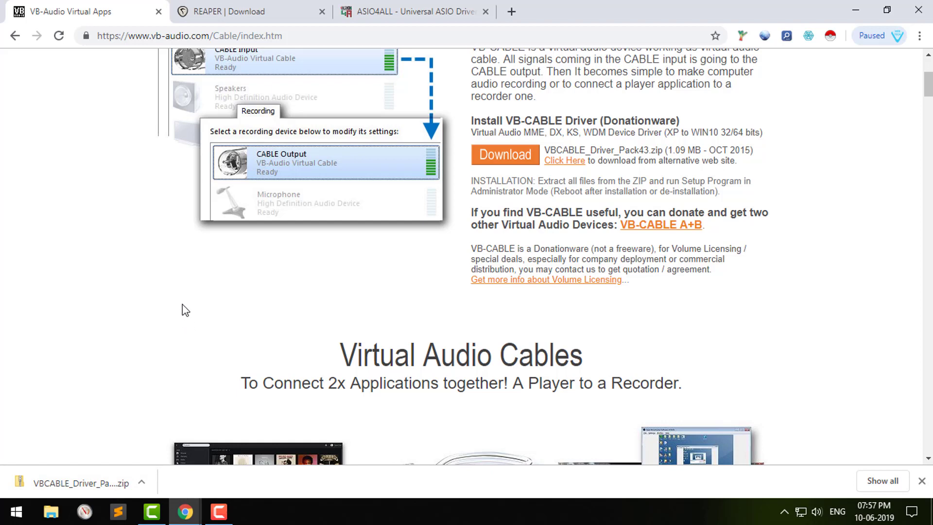
- Examine the REAPER and ASIO4ALL download pages and their web addresses, including the ASIO4ALL 2.14 English download
{"action": "left_click", "coordinate": [238, 12]}
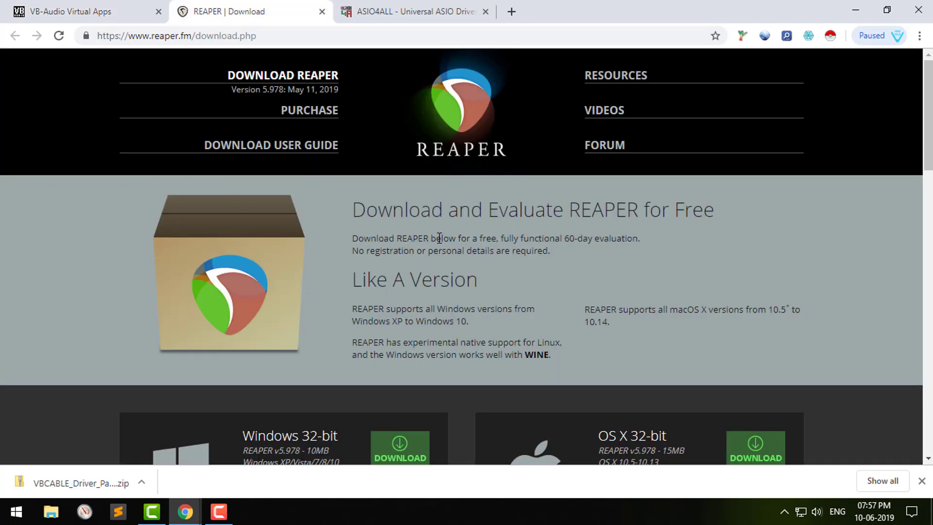
{"action": "scroll", "coordinate": [439, 238], "scroll_direction": "down", "scroll_amount": 1}
{"action": "scroll", "coordinate": [437, 239], "scroll_direction": "up", "scroll_amount": 1}
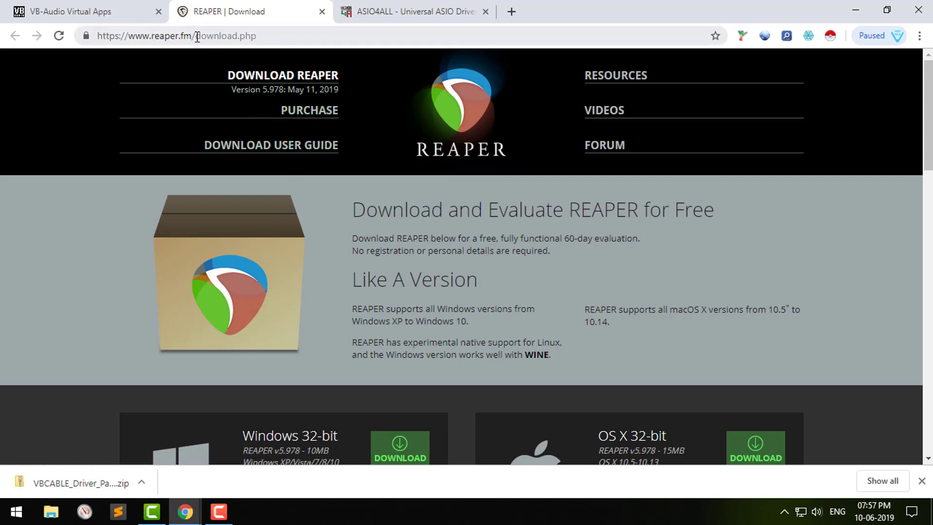
{"action": "left_click", "coordinate": [372, 13]}
{"action": "scroll", "coordinate": [324, 184], "scroll_direction": "up", "scroll_amount": 5}
{"action": "scroll", "coordinate": [320, 194], "scroll_direction": "down", "scroll_amount": 3}
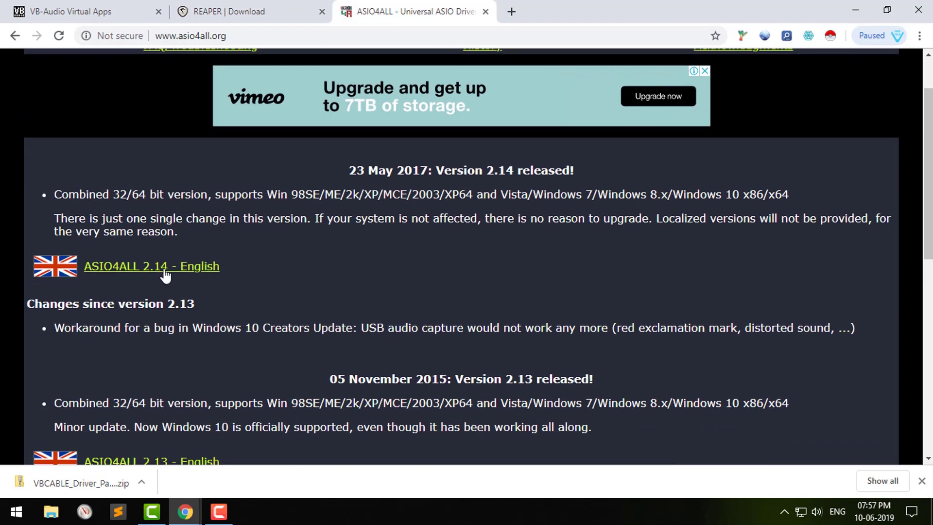
{"action": "left_click", "coordinate": [158, 37]}
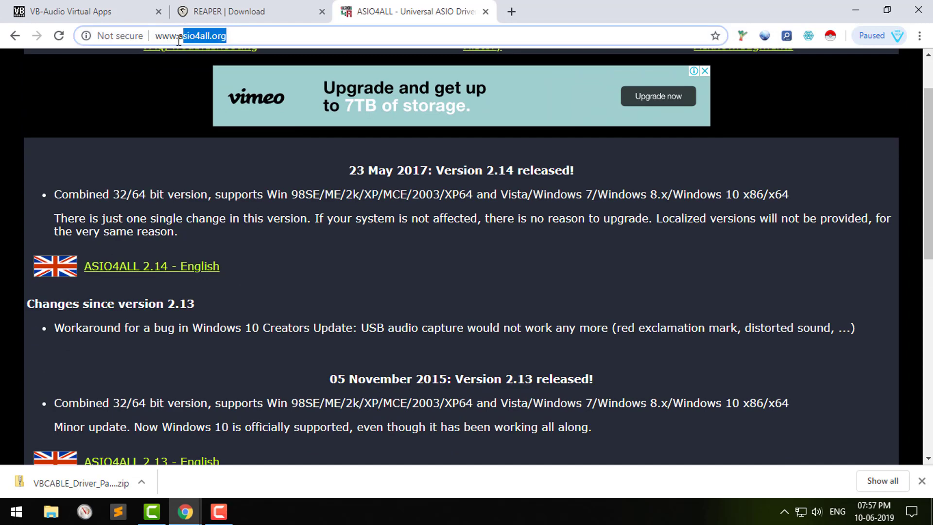
{"action": "left_click", "coordinate": [197, 41]}
{"action": "left_click_drag", "start_coordinate": [251, 39], "coordinate": [156, 39]}
{"action": "left_click", "coordinate": [223, 42]}
{"action": "left_click", "coordinate": [236, 12]}
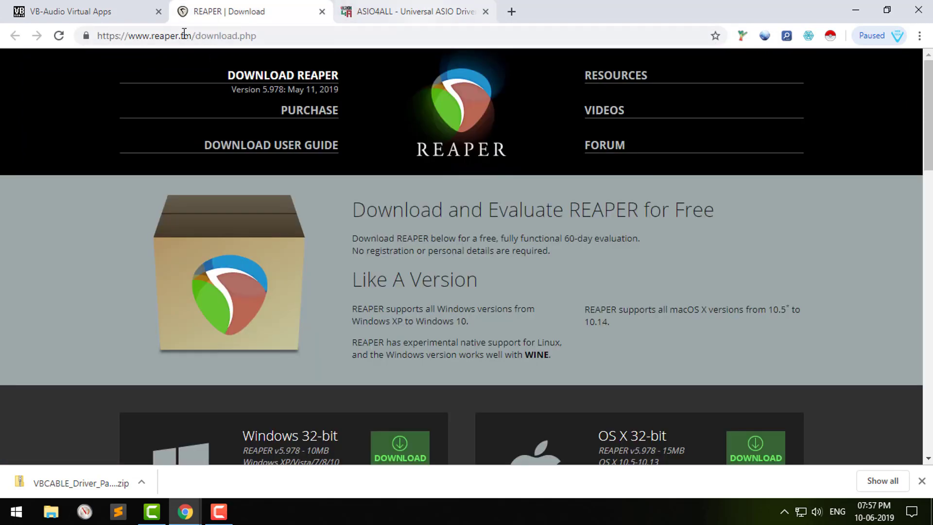
{"action": "left_click", "coordinate": [93, 17]}
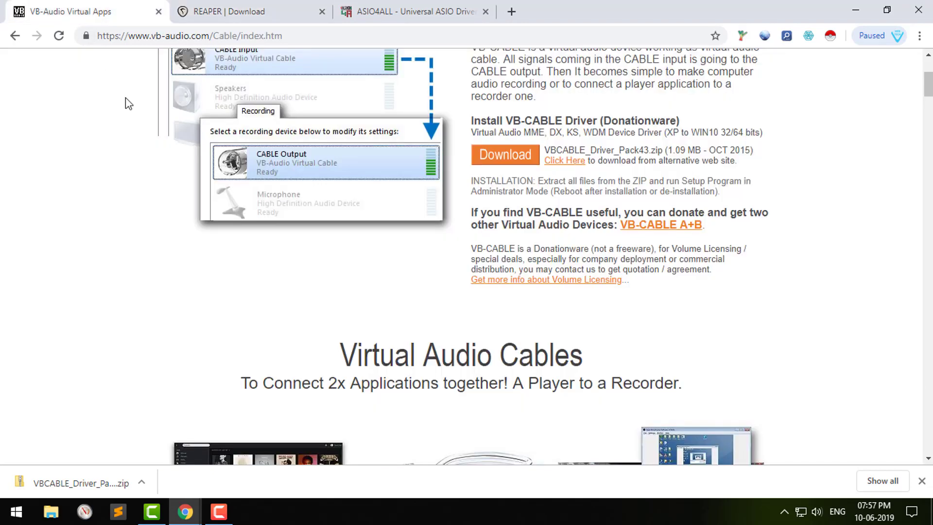
{"action": "left_click", "coordinate": [230, 20]}
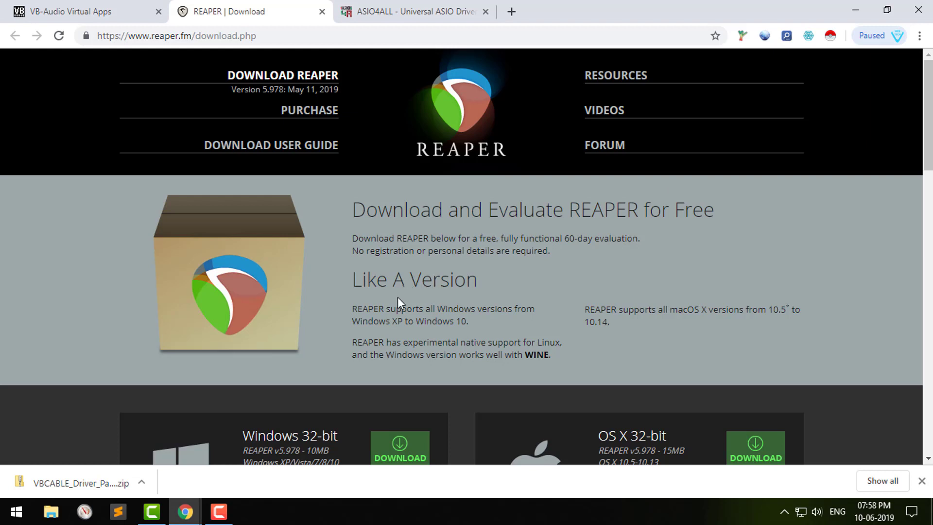
- Minimize the browser, show the recording devices in the Windows Sound settings and select CABLE Output
{"action": "left_click", "coordinate": [855, 9]}
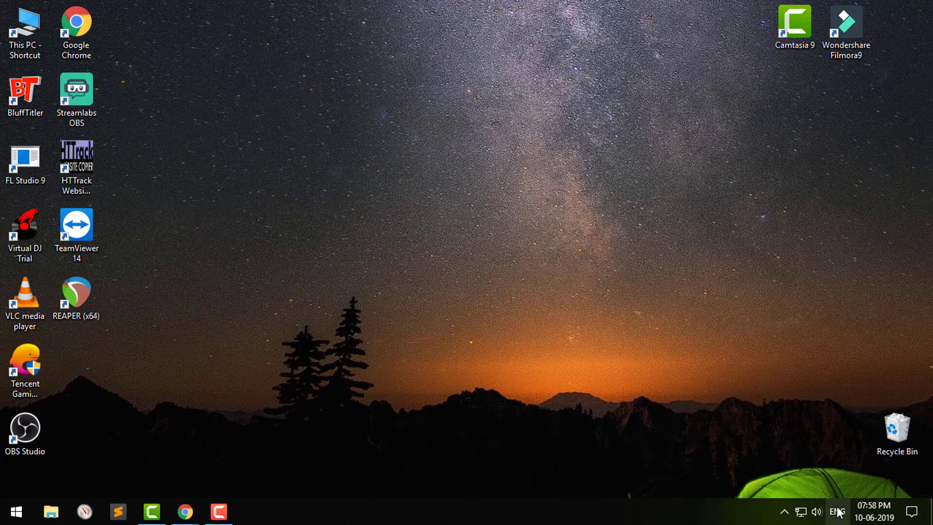
{"action": "right_click", "coordinate": [816, 511]}
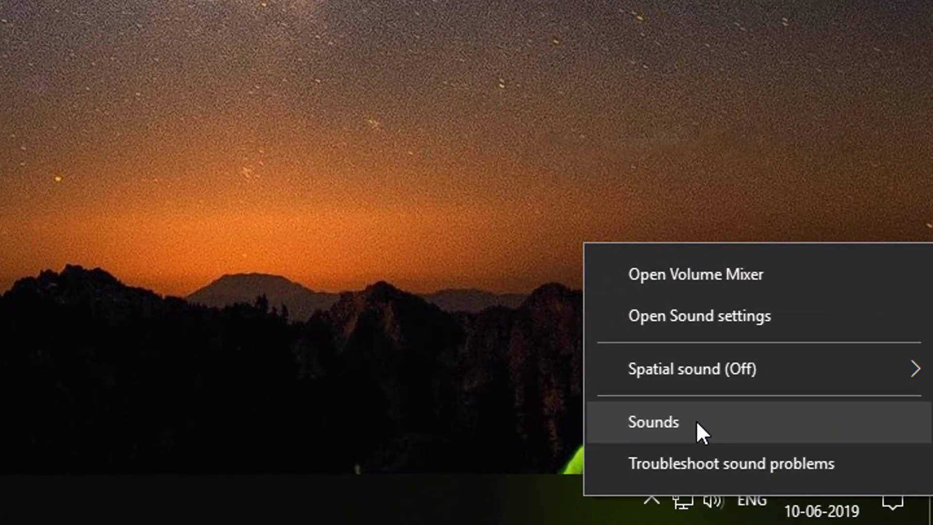
{"action": "left_click", "coordinate": [736, 441]}
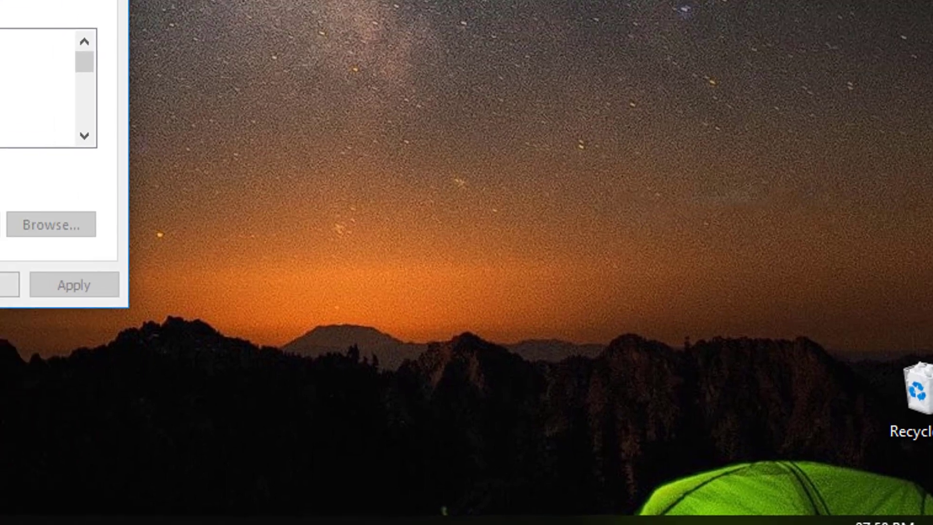
{"action": "left_click", "coordinate": [150, 68]}
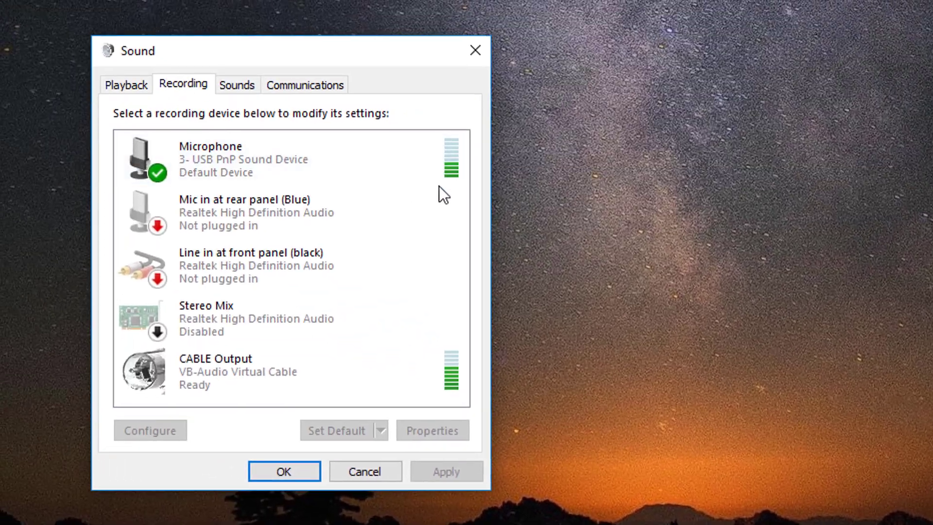
{"action": "left_click", "coordinate": [244, 377]}
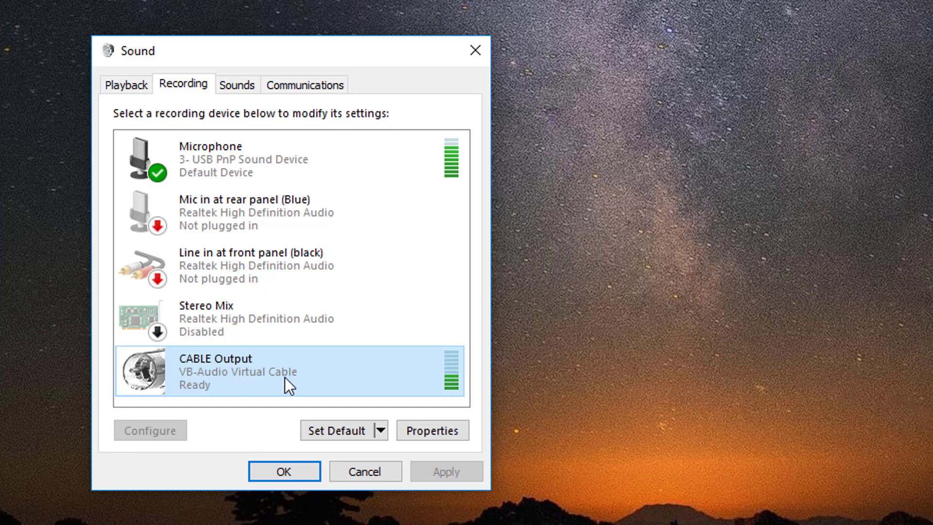
{"action": "left_click_drag", "start_coordinate": [285, 47], "coordinate": [363, 30]}
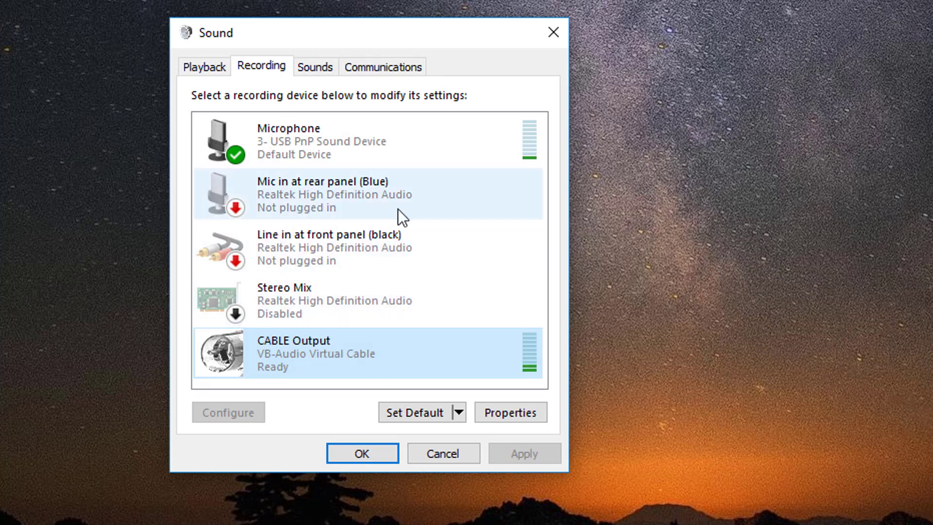
- In the USB Microphone's listen settings, select CABLE Input (VB-Audio Virtual Cable) as the playback device and accept
{"action": "left_click", "coordinate": [320, 145]}
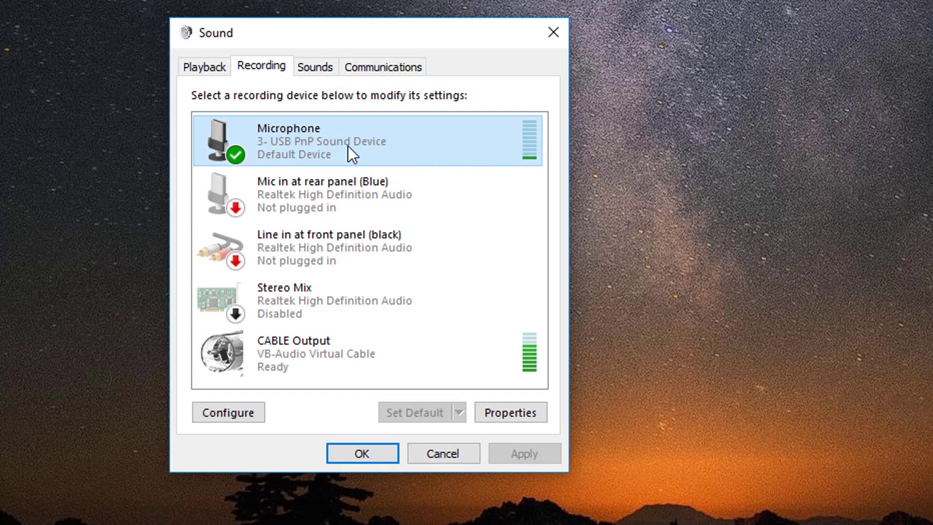
{"action": "left_click", "coordinate": [513, 411]}
{"action": "left_click_drag", "start_coordinate": [386, 108], "coordinate": [450, 98]}
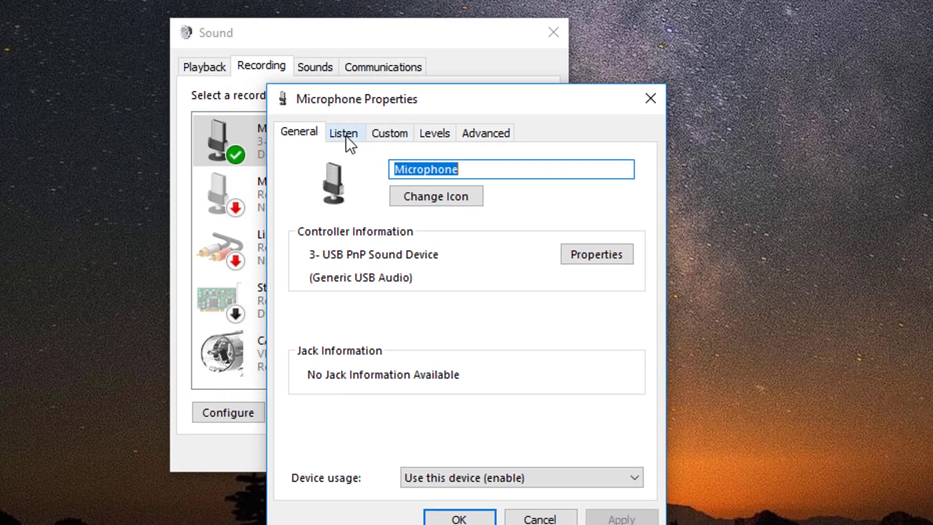
{"action": "left_click", "coordinate": [344, 136]}
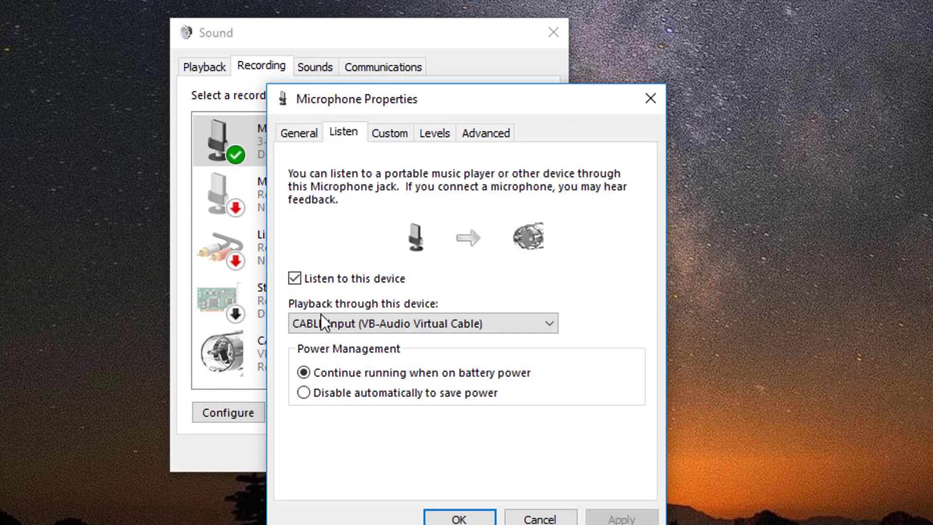
{"action": "left_click", "coordinate": [331, 325]}
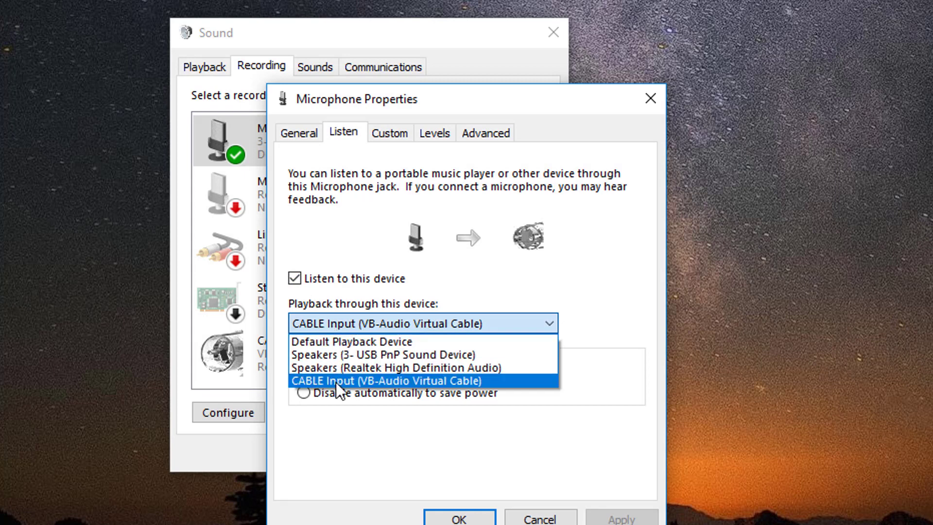
{"action": "left_click", "coordinate": [442, 380]}
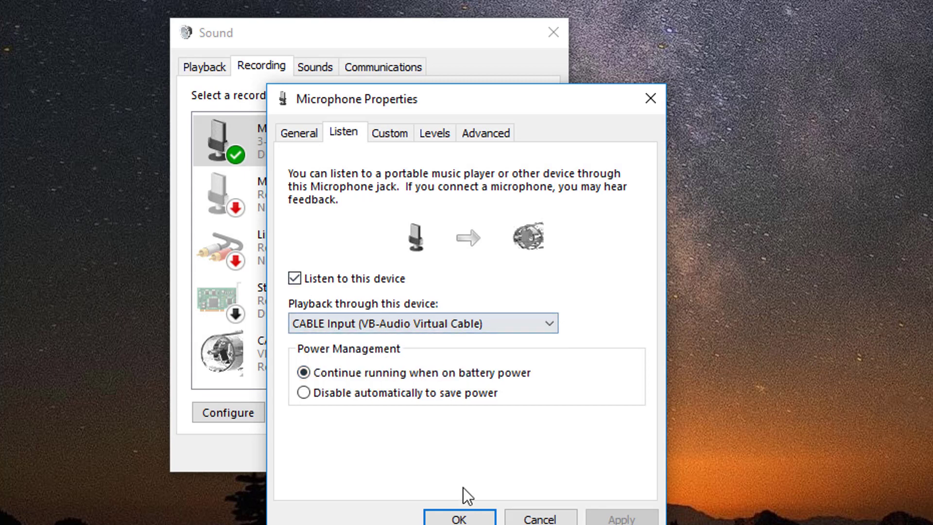
{"action": "left_click", "coordinate": [470, 516]}
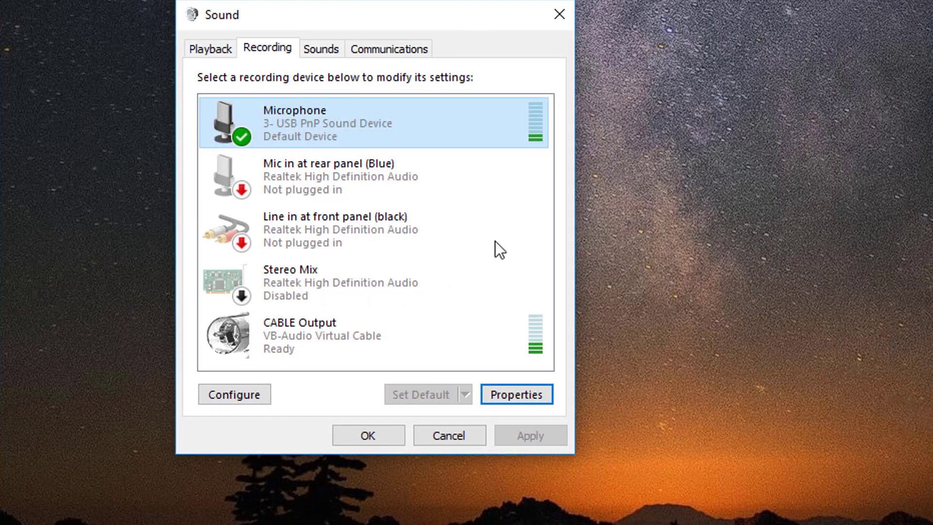
- Check the listen settings of the CABLE Output recording device, then close its properties
{"action": "left_click", "coordinate": [340, 341]}
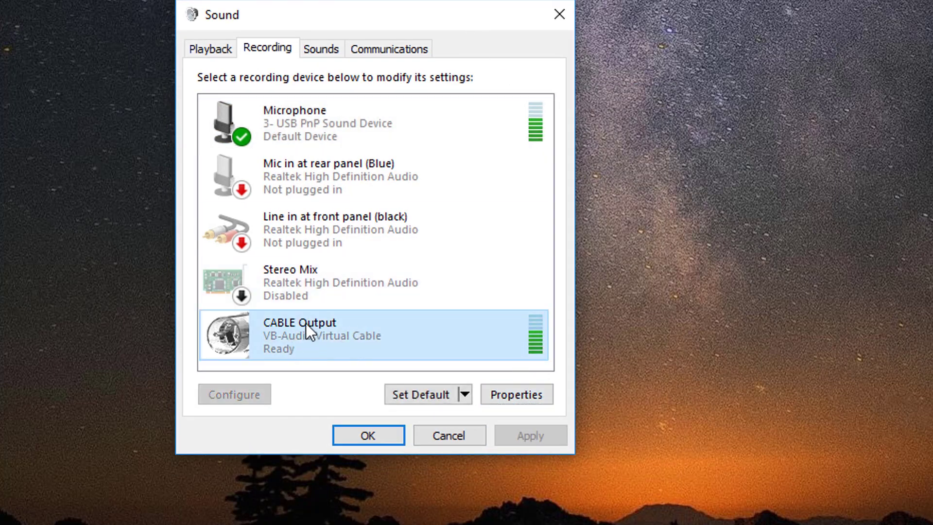
{"action": "left_click", "coordinate": [516, 394]}
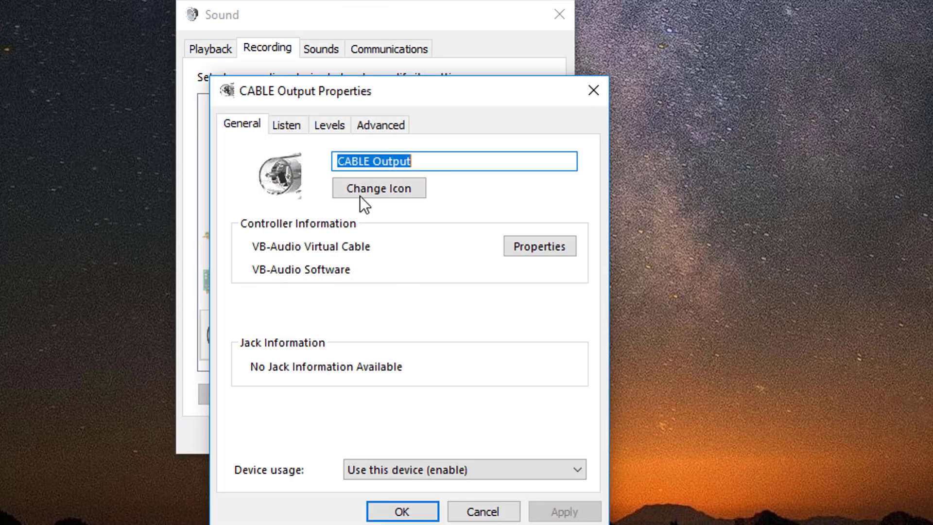
{"action": "left_click", "coordinate": [280, 125]}
{"action": "left_click_drag", "start_coordinate": [354, 92], "coordinate": [462, 76]}
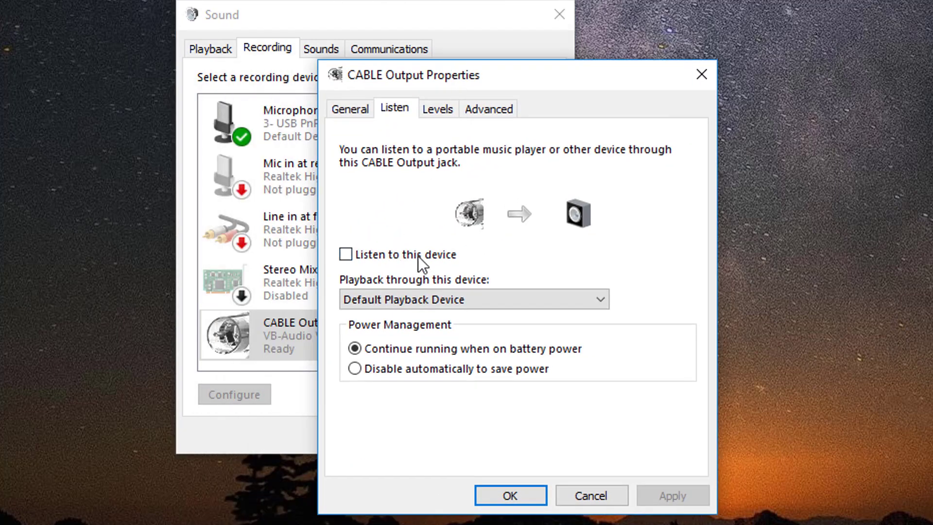
{"action": "left_click_drag", "start_coordinate": [537, 77], "coordinate": [614, 74]}
{"action": "left_click", "coordinate": [777, 72]}
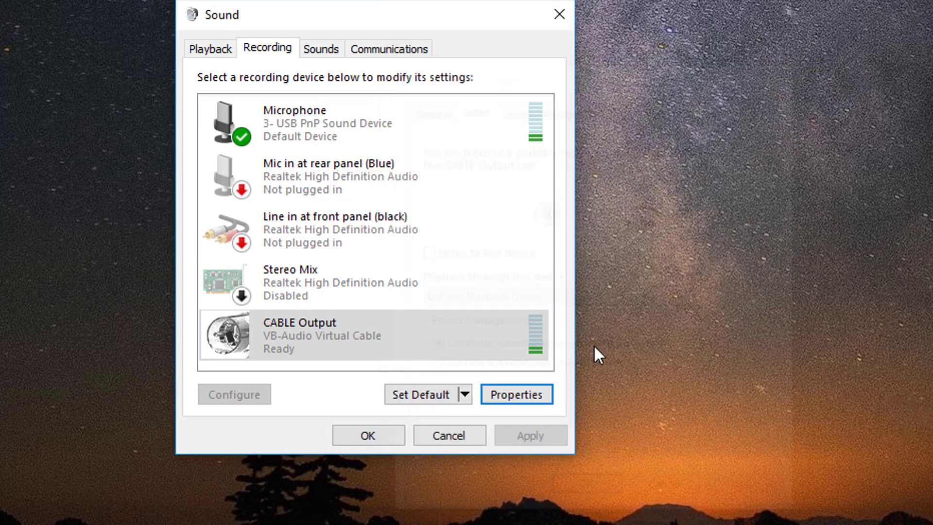
{"action": "left_click", "coordinate": [537, 341]}
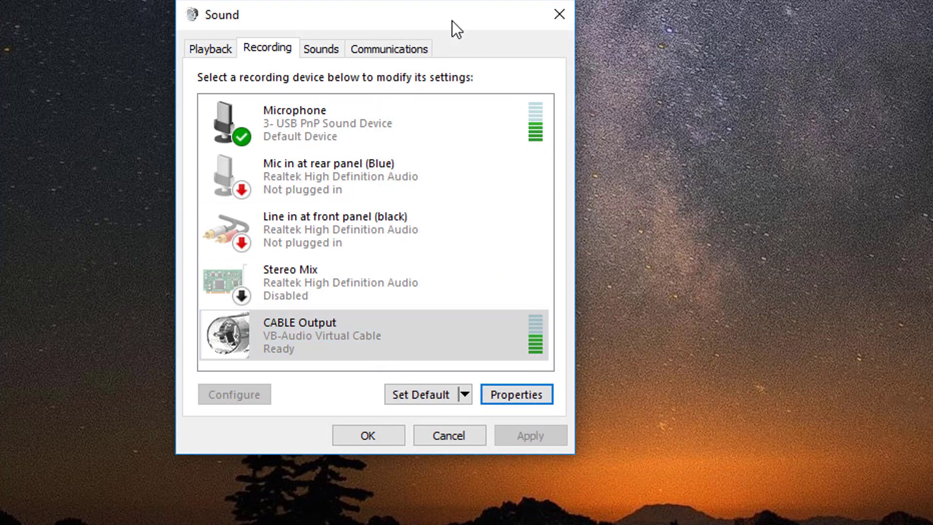
- Move the Sound dialog aside, launch REAPER (x64) from the desktop and continue in evaluation mode
{"action": "left_click_drag", "start_coordinate": [452, 21], "coordinate": [531, 0]}
{"action": "left_click", "coordinate": [407, 331]}
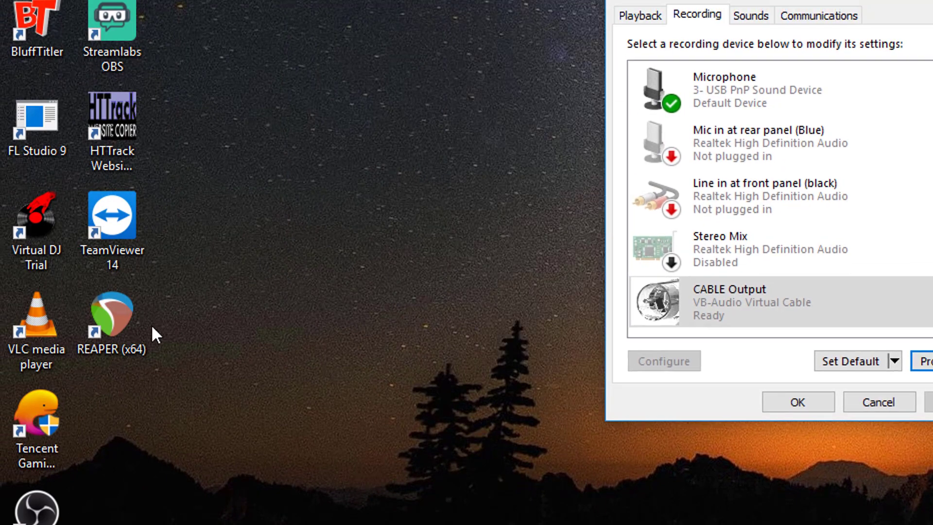
{"action": "double_click", "coordinate": [113, 316]}
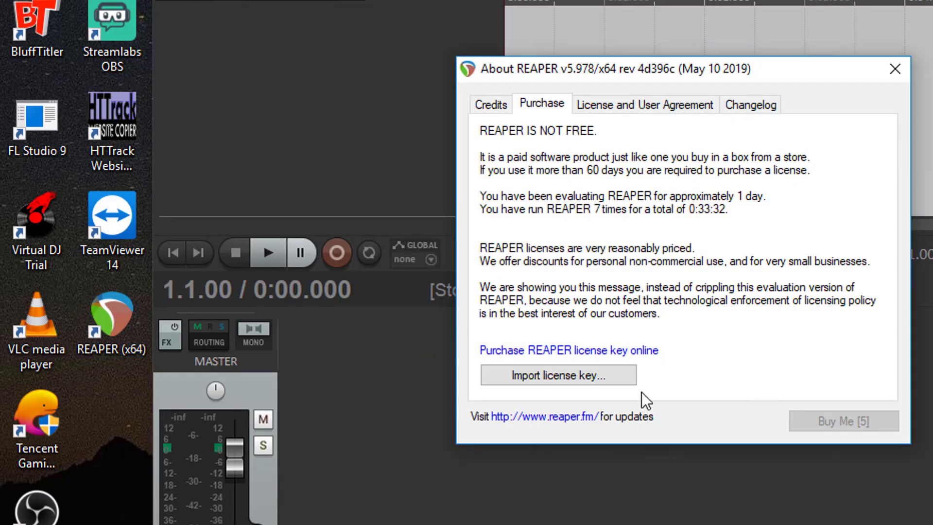
{"action": "left_click_drag", "start_coordinate": [609, 68], "coordinate": [639, 69]}
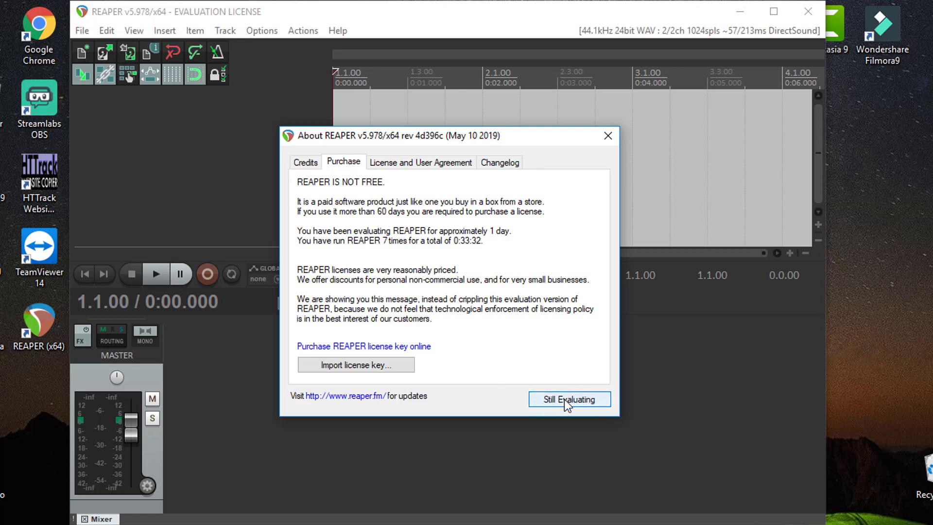
{"action": "left_click", "coordinate": [564, 399]}
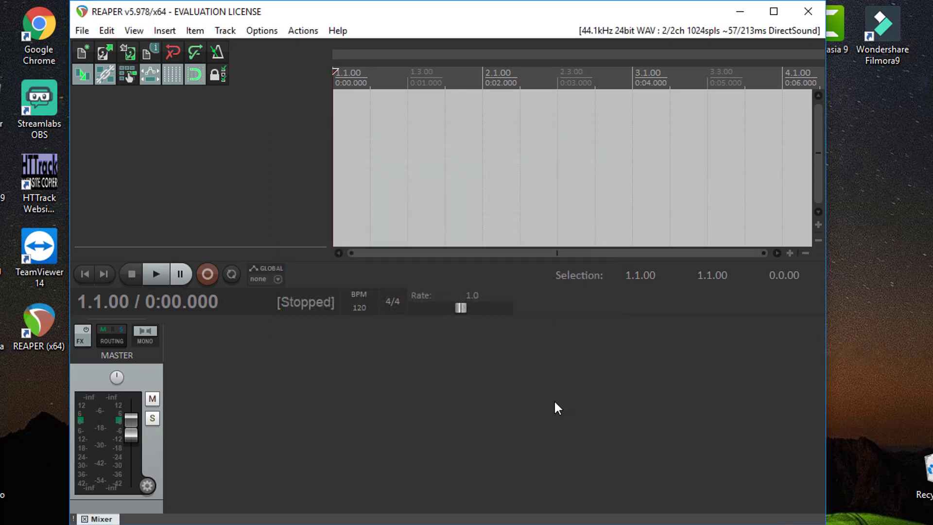
- Insert a new track in the project and increase its height
{"action": "right_click", "coordinate": [121, 112]}
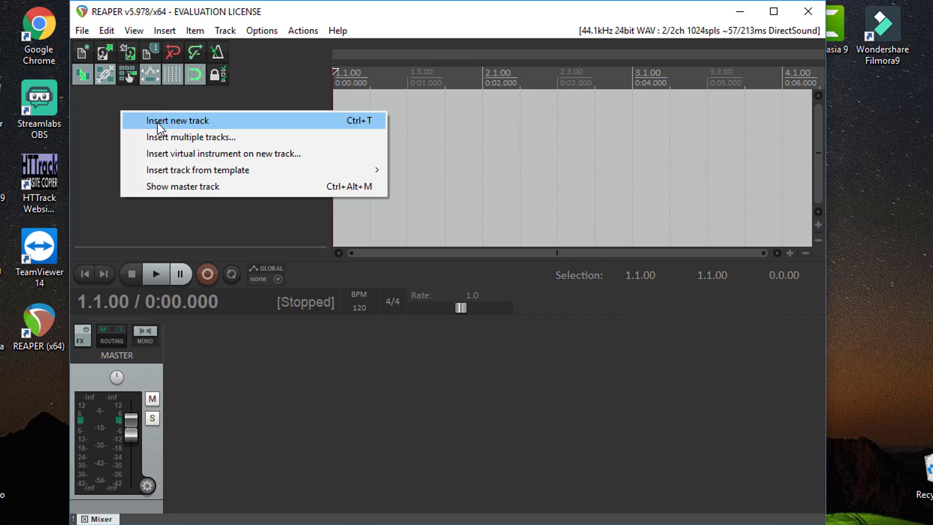
{"action": "left_click", "coordinate": [332, 121]}
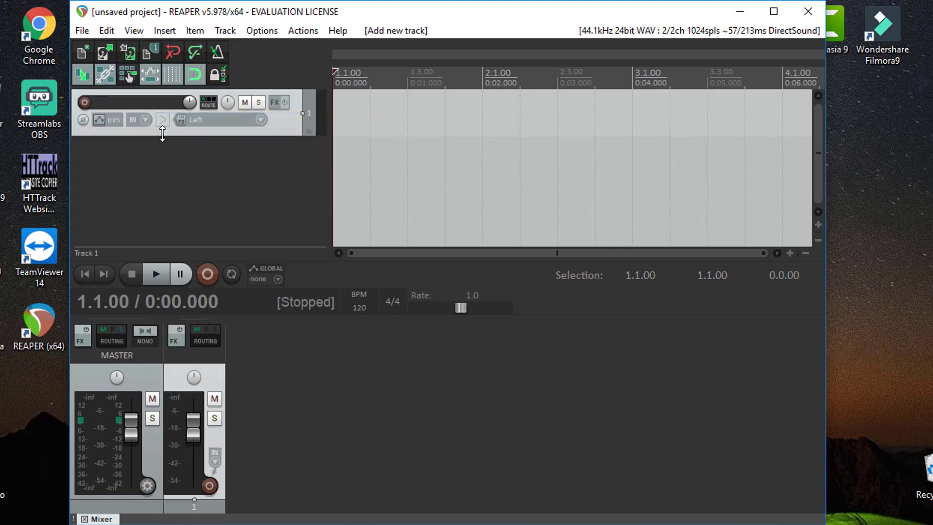
{"action": "left_click_drag", "start_coordinate": [259, 136], "coordinate": [256, 192]}
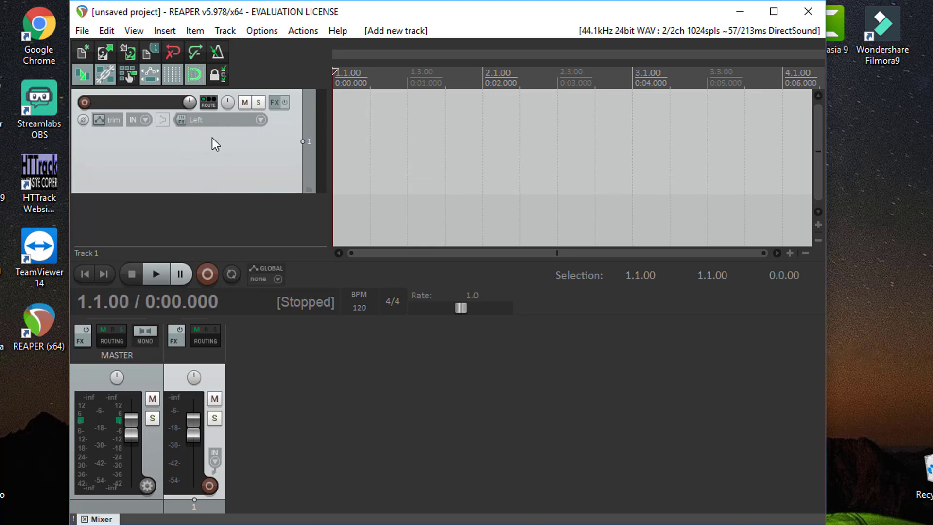
- Open the audio device preferences, move the window aside and choose DirectSound as the audio system
{"action": "left_click", "coordinate": [263, 31]}
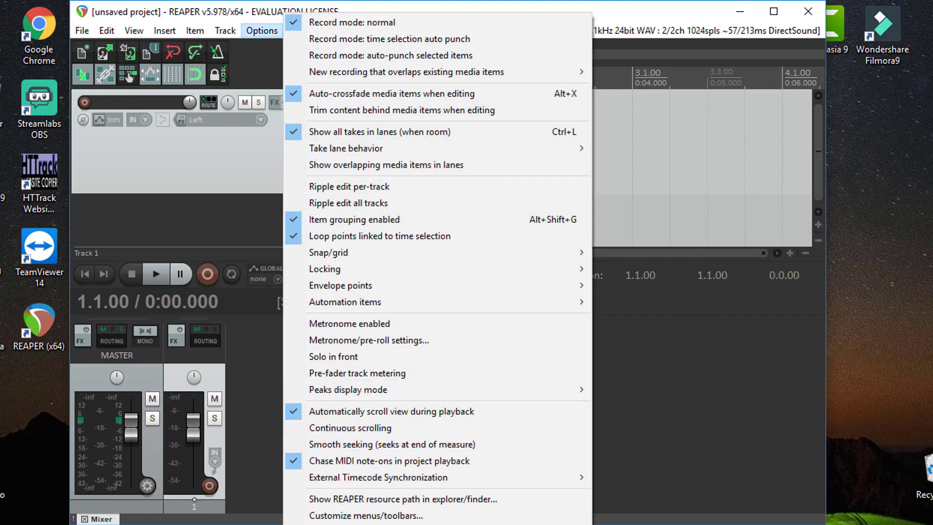
{"action": "key", "text": "ctrl+p"}
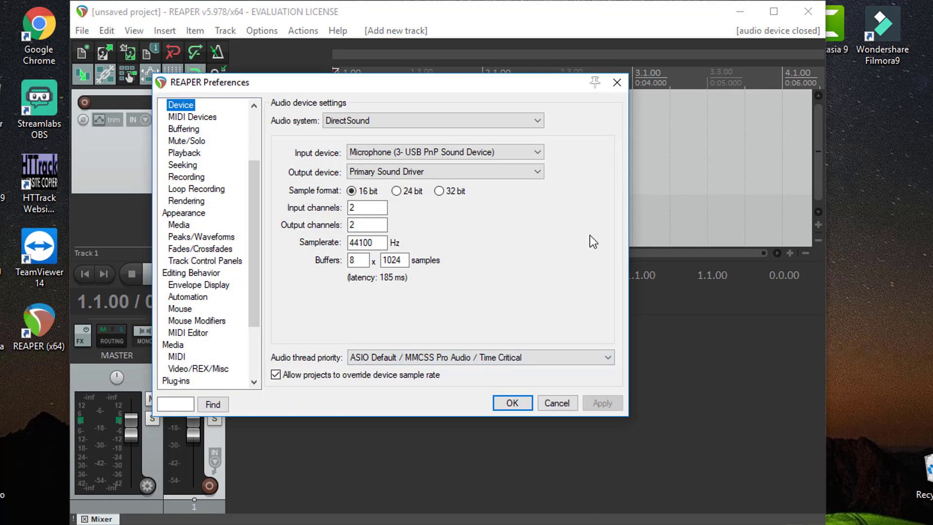
{"action": "left_click_drag", "start_coordinate": [398, 86], "coordinate": [469, 86]}
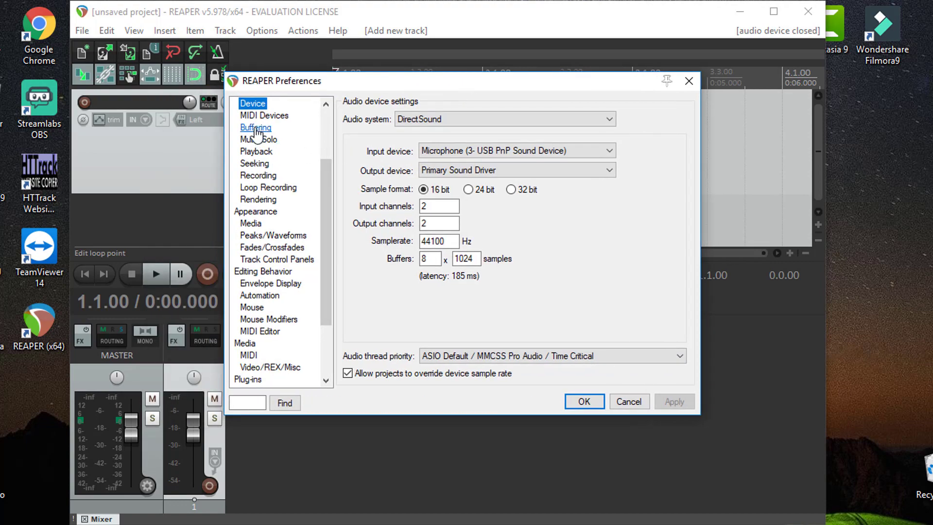
{"action": "scroll", "coordinate": [274, 138], "scroll_direction": "up", "scroll_amount": 1}
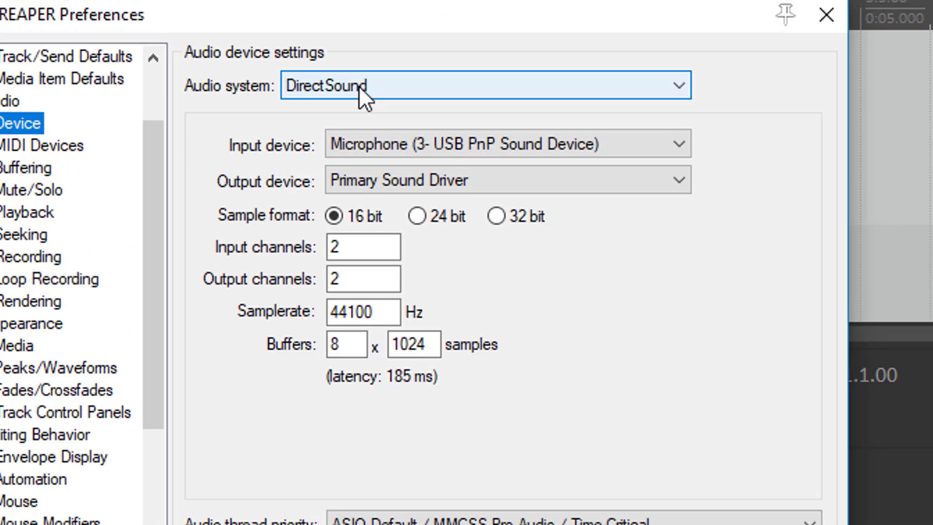
{"action": "left_click", "coordinate": [436, 119]}
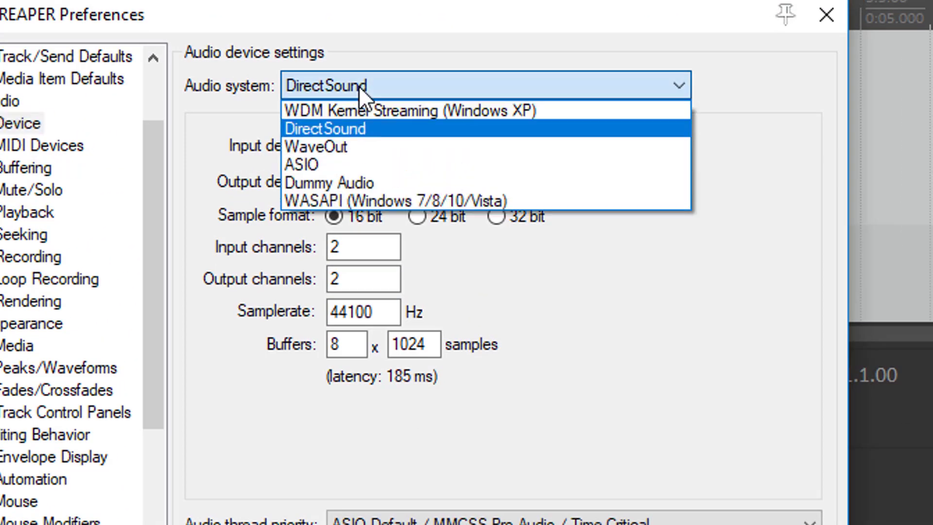
{"action": "left_click", "coordinate": [327, 130]}
- Set the input device to CABLE Output (VB-Audio Virtual Cable) and the output device to CABLE Input (VB-Audio Virtual Cable), accepting the preferences
{"action": "left_click", "coordinate": [387, 144]}
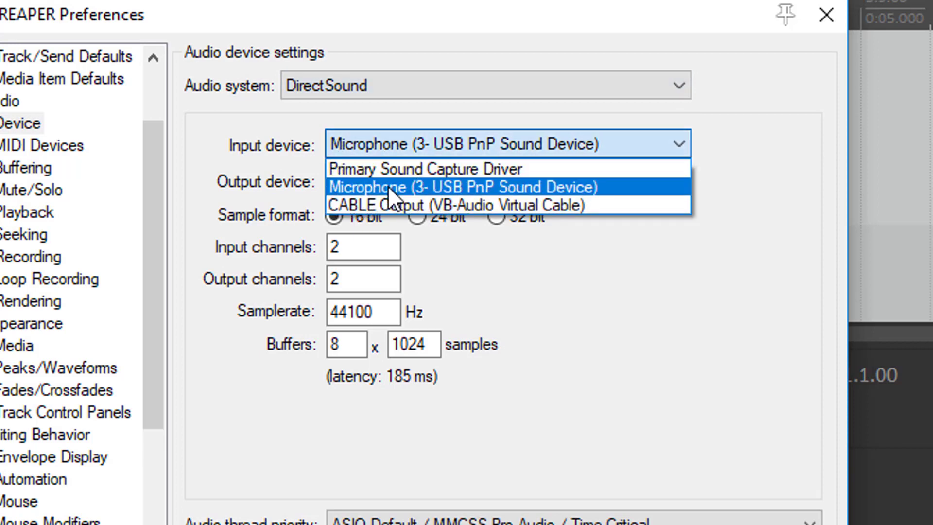
{"action": "left_click", "coordinate": [413, 184]}
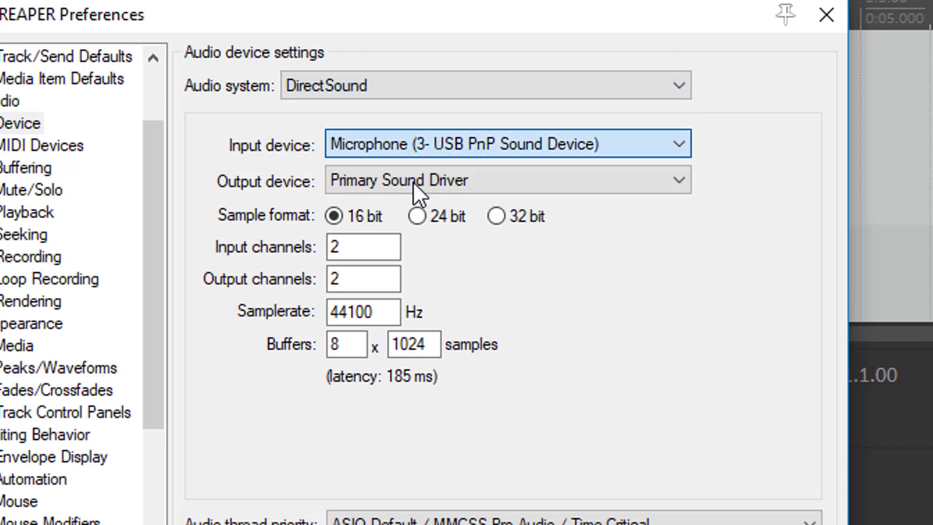
{"action": "left_click", "coordinate": [414, 180]}
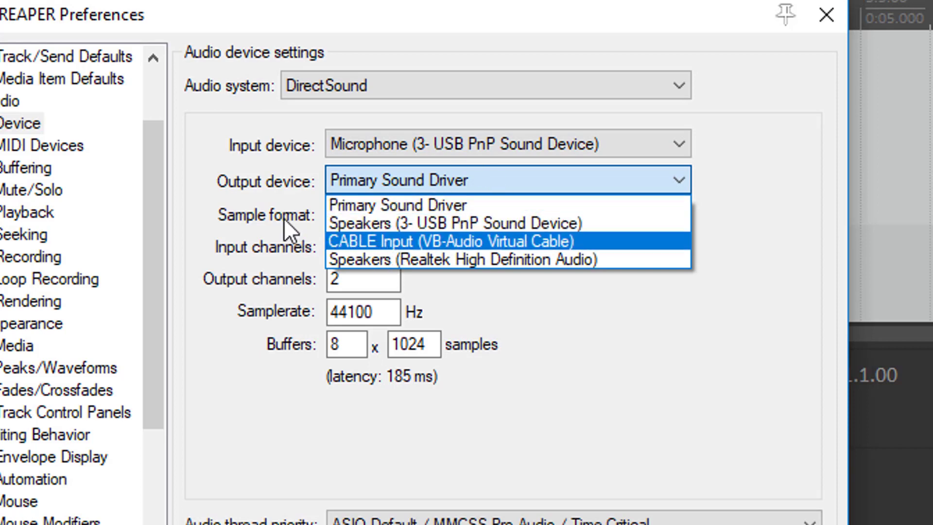
{"action": "left_click", "coordinate": [225, 185]}
{"action": "left_click", "coordinate": [340, 181]}
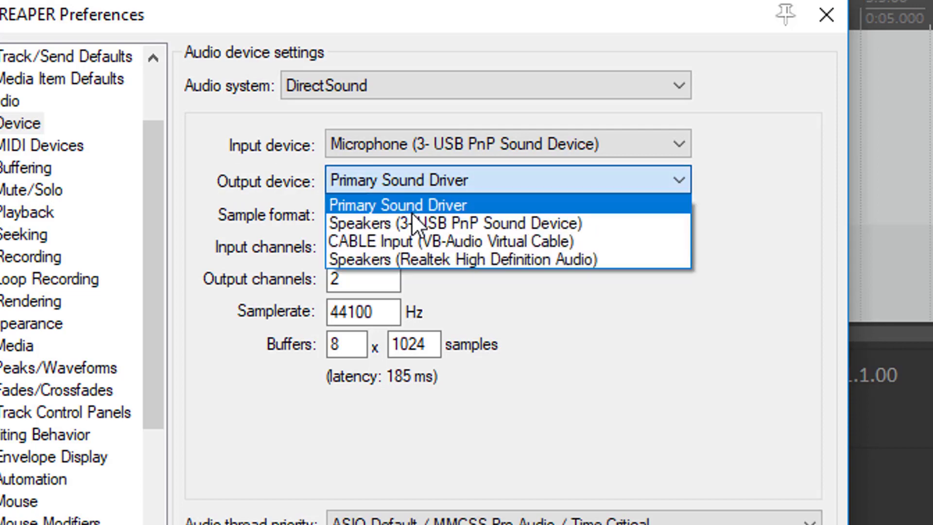
{"action": "left_click", "coordinate": [413, 240]}
{"action": "left_click", "coordinate": [453, 145]}
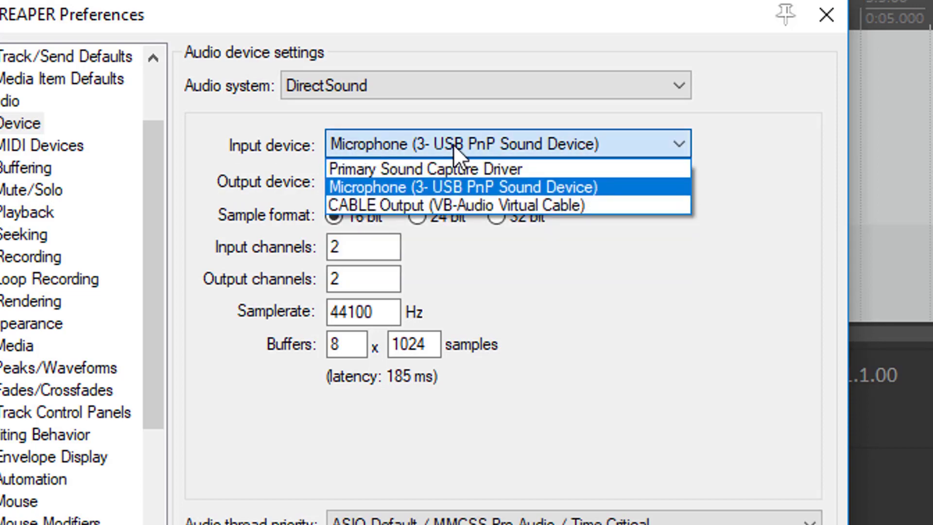
{"action": "left_click", "coordinate": [439, 205]}
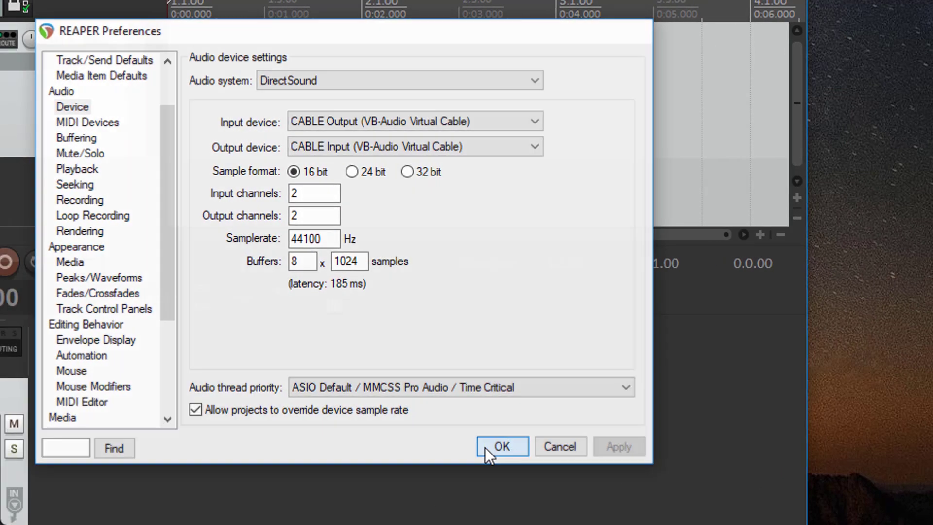
{"action": "left_click", "coordinate": [464, 449]}
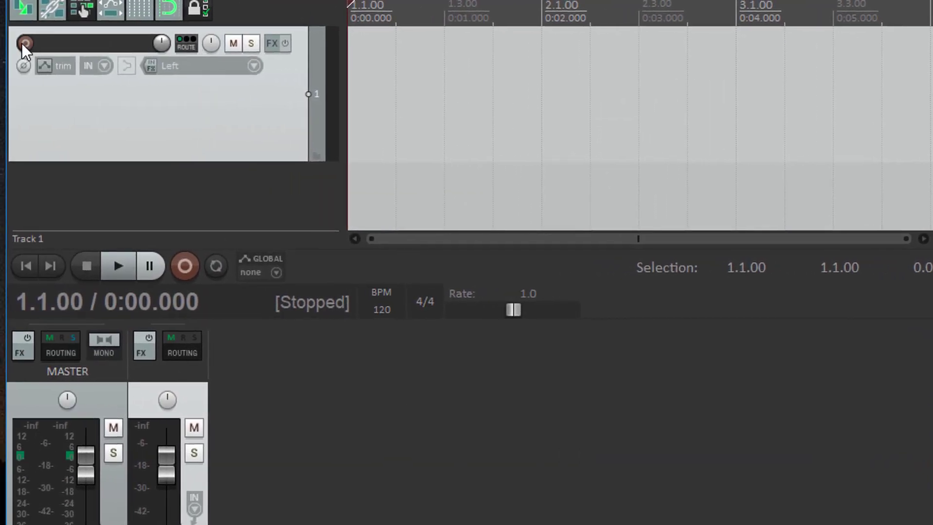
- Arm Track 1 for recording and turn on its record monitoring
{"action": "left_click", "coordinate": [25, 44]}
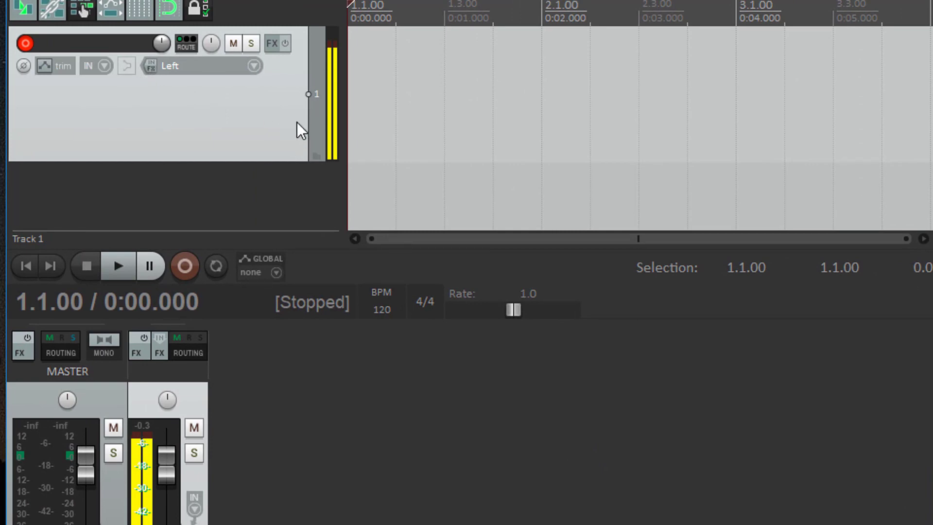
{"action": "left_click", "coordinate": [123, 66]}
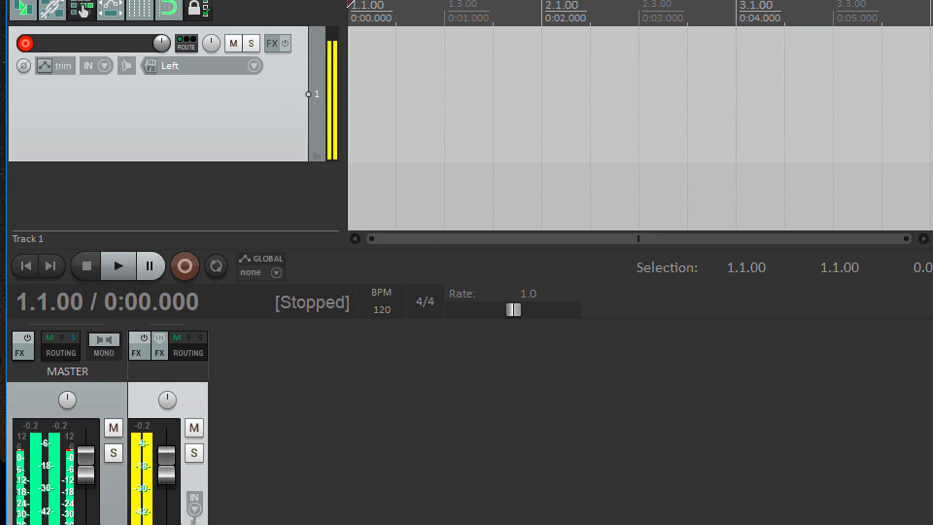
- In the audio device preferences, change the output device to Speakers (3- USB PnP Sound Device) and accept
{"action": "key", "text": "alt+o"}
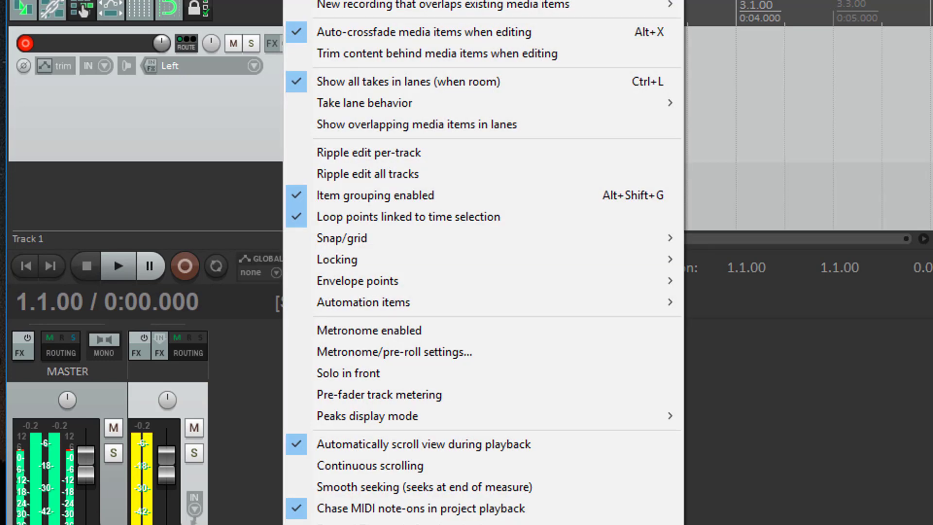
{"action": "key", "text": "ctrl+p"}
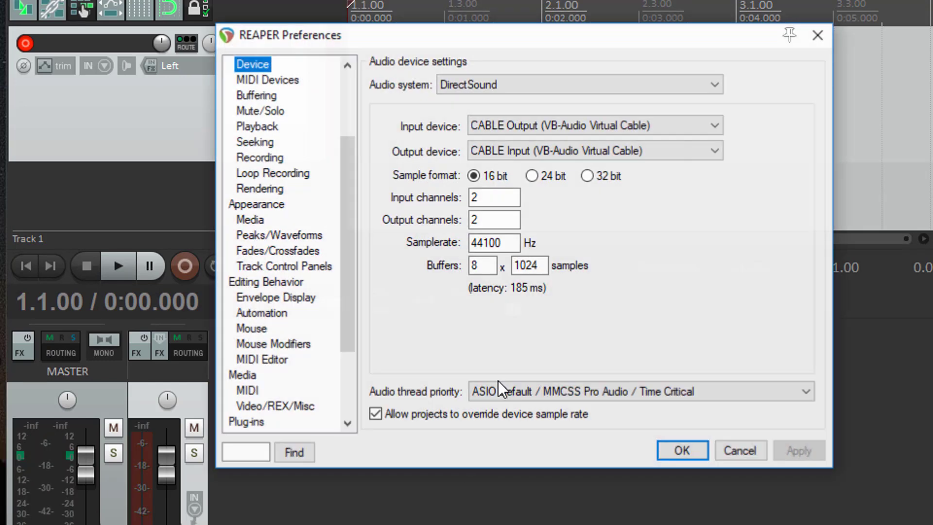
{"action": "left_click", "coordinate": [515, 159]}
{"action": "left_click", "coordinate": [512, 180]}
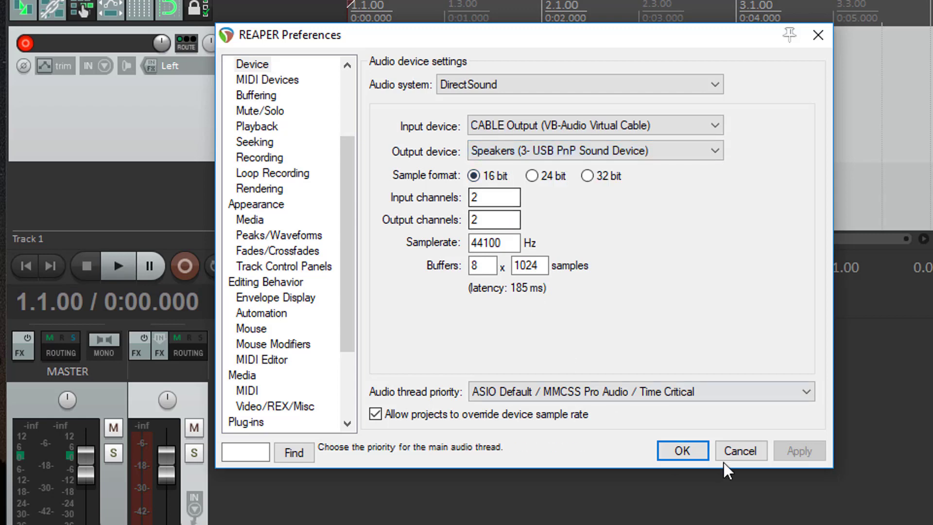
{"action": "left_click", "coordinate": [682, 451]}
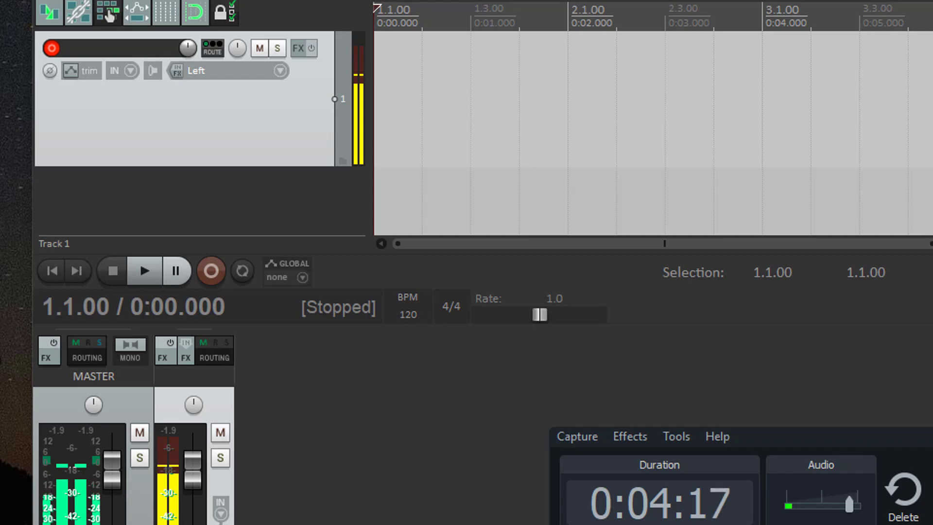
- Look through the Camtasia recorder's tool and effect options, reposition its window and check the audio level meter
{"action": "left_click", "coordinate": [676, 436]}
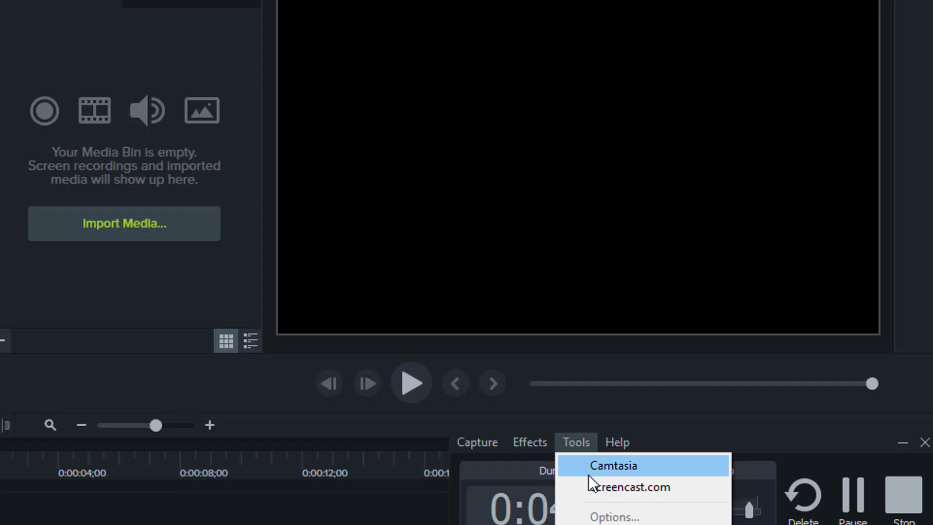
{"action": "left_click", "coordinate": [492, 435]}
{"action": "left_click", "coordinate": [535, 443]}
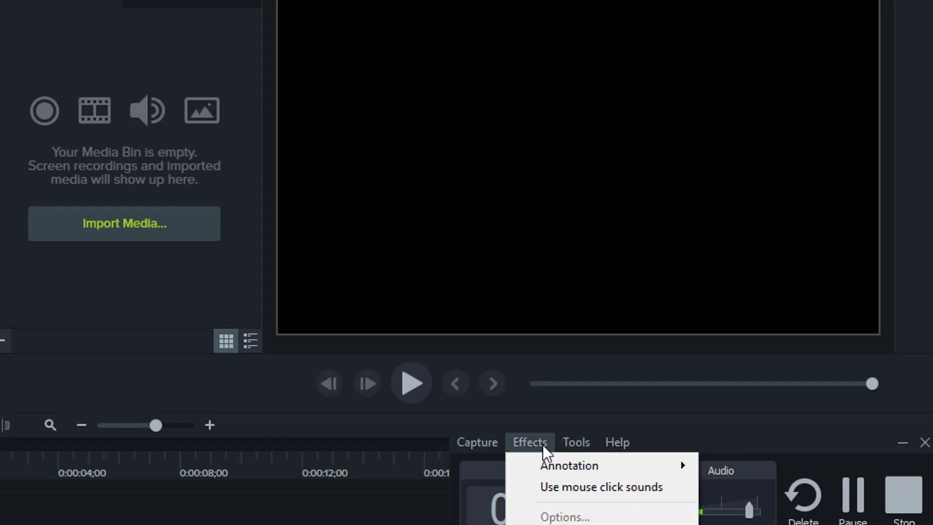
{"action": "left_click", "coordinate": [744, 448]}
{"action": "left_click_drag", "start_coordinate": [808, 452], "coordinate": [818, 441]}
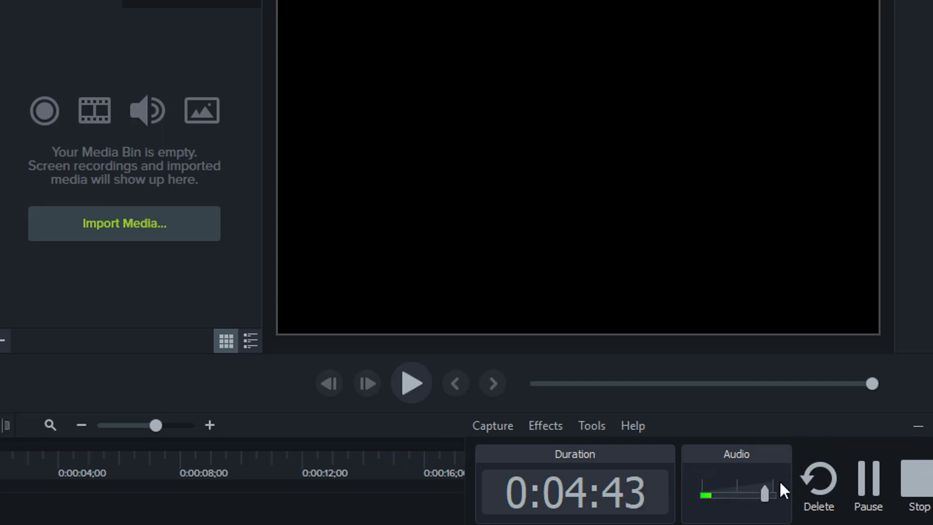
{"action": "left_click_drag", "start_coordinate": [791, 435], "coordinate": [906, 458]}
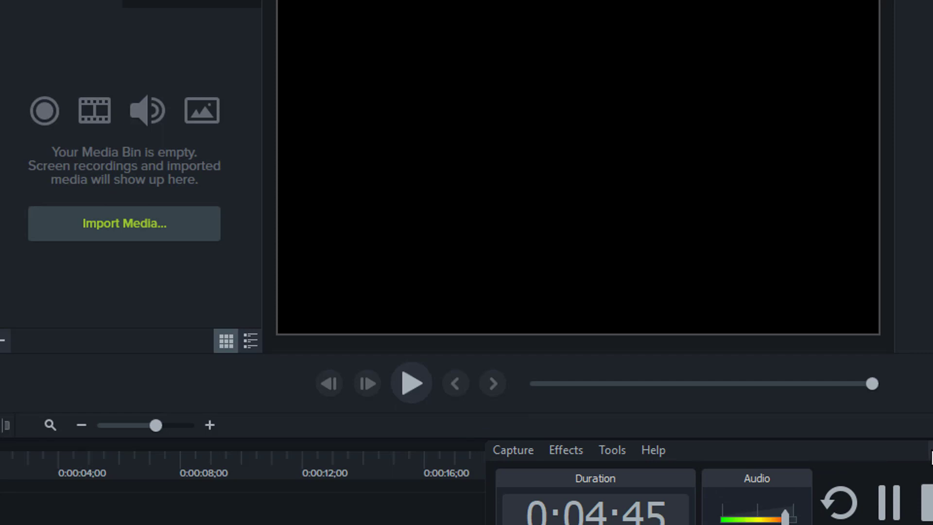
{"action": "left_click", "coordinate": [927, 503]}
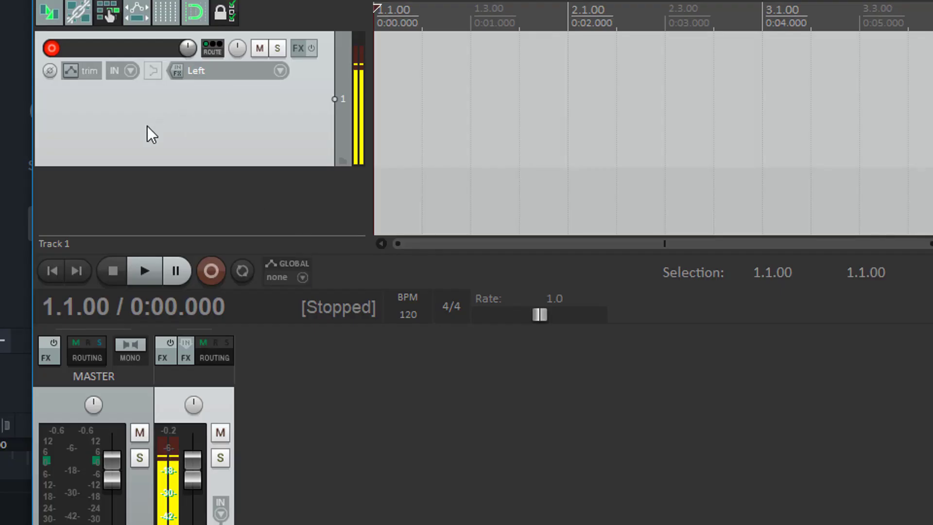
- Add the VST: ReaEQ (Cockos) plugin to Track 1's effects chain
{"action": "left_click", "coordinate": [298, 50]}
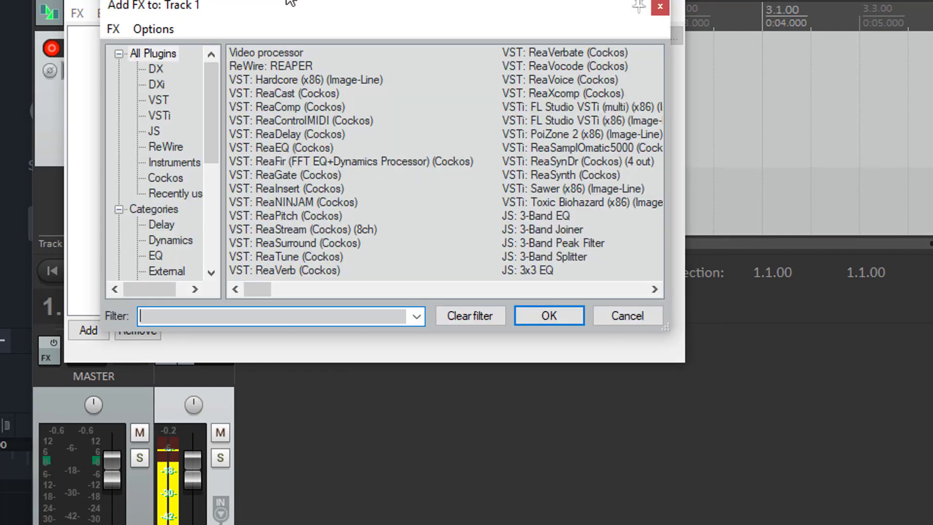
{"action": "left_click_drag", "start_coordinate": [291, 1], "coordinate": [459, 13]}
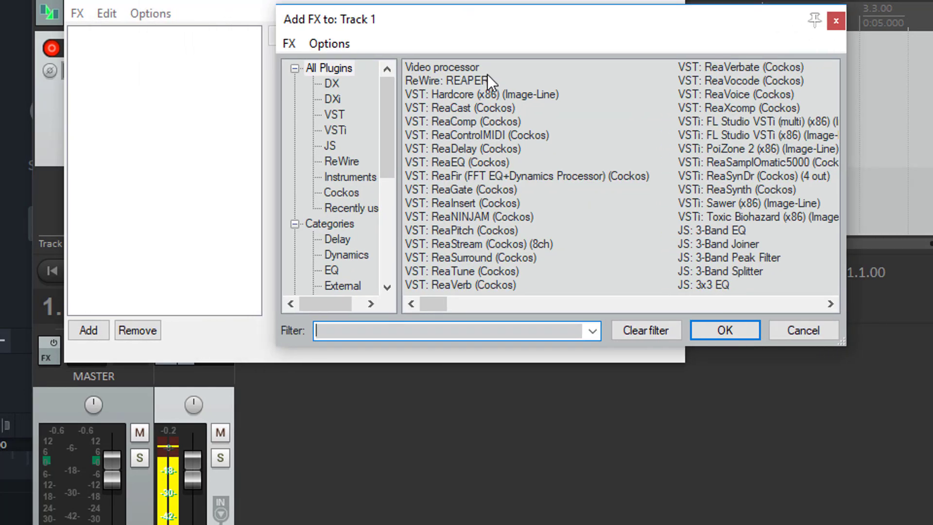
{"action": "left_click_drag", "start_coordinate": [512, 34], "coordinate": [579, 22]}
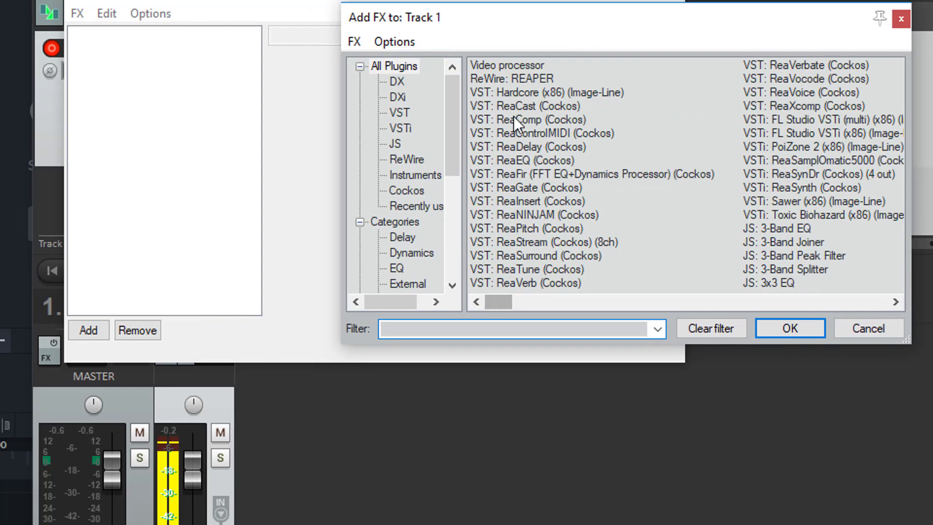
{"action": "left_click", "coordinate": [514, 162]}
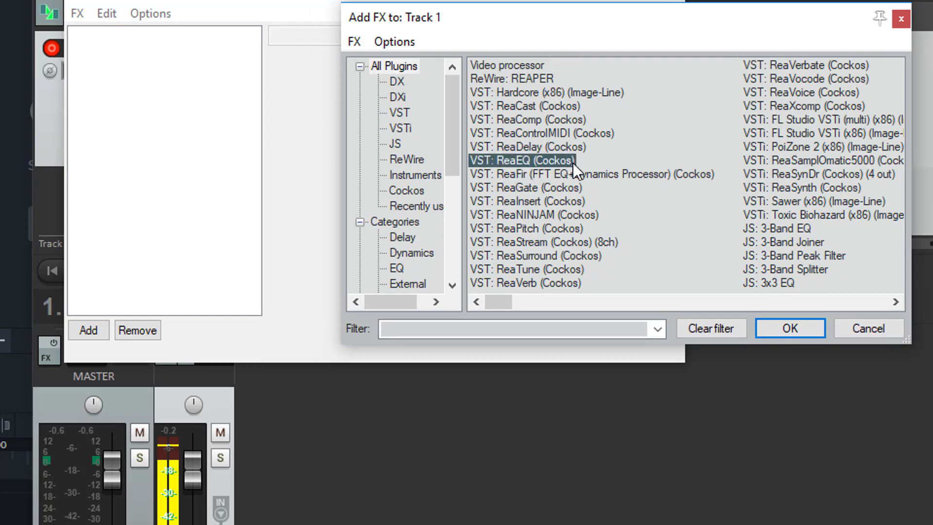
{"action": "left_click", "coordinate": [772, 331]}
- Raise ReaEQ's low-shelf band to about 3.8 dB at 87.7 Hz and turn on Track 1's record monitoring
{"action": "left_click_drag", "start_coordinate": [343, 151], "coordinate": [336, 131]}
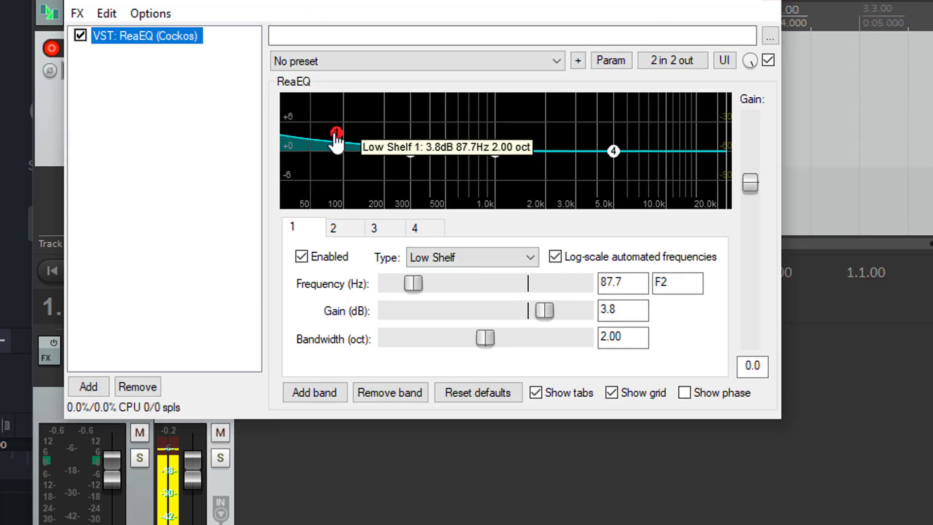
{"action": "left_click_drag", "start_coordinate": [291, 25], "coordinate": [621, 43]}
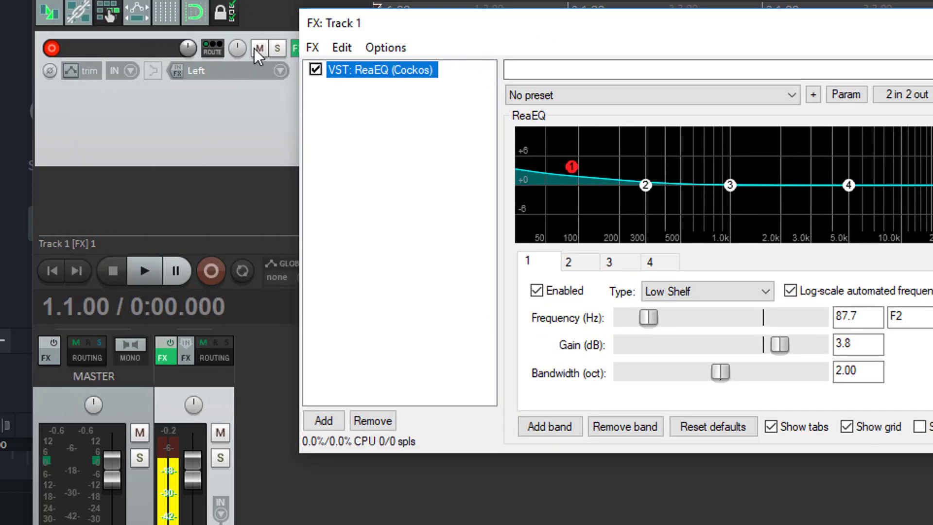
{"action": "left_click", "coordinate": [225, 95]}
{"action": "left_click", "coordinate": [151, 72]}
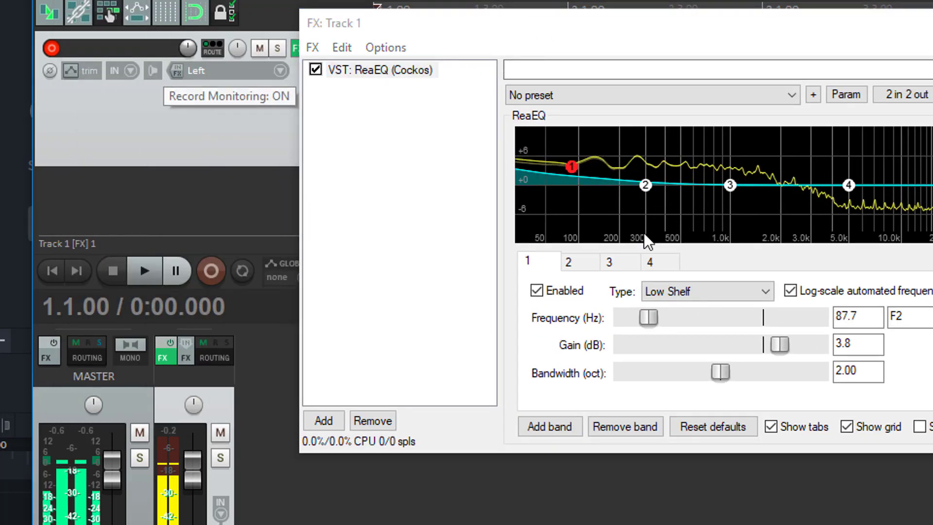
- Shape the ReaEQ curve by boosting bands 1 and 2, shifting band 4 higher and moving band 3 to about 11670 Hz at 2.6 dB
{"action": "left_click_drag", "start_coordinate": [572, 166], "coordinate": [572, 128]}
{"action": "left_click_drag", "start_coordinate": [645, 184], "coordinate": [642, 167]}
{"action": "left_click_drag", "start_coordinate": [848, 185], "coordinate": [909, 190]}
{"action": "left_click_drag", "start_coordinate": [730, 185], "coordinate": [925, 186]}
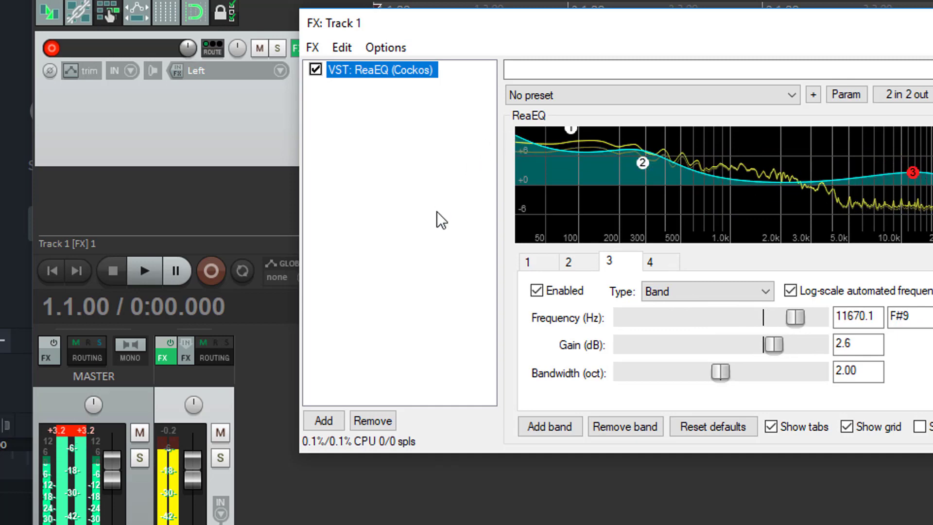
- Add the VST: ReaVerb (Cockos) plugin to Track 1's effects chain and move the effects window so its controls fit on screen
{"action": "left_click", "coordinate": [333, 415]}
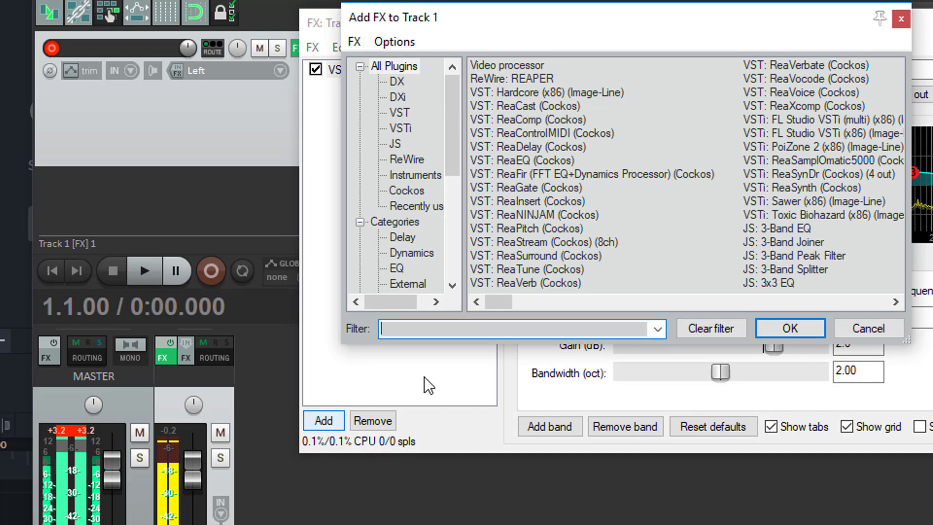
{"action": "left_click", "coordinate": [521, 287]}
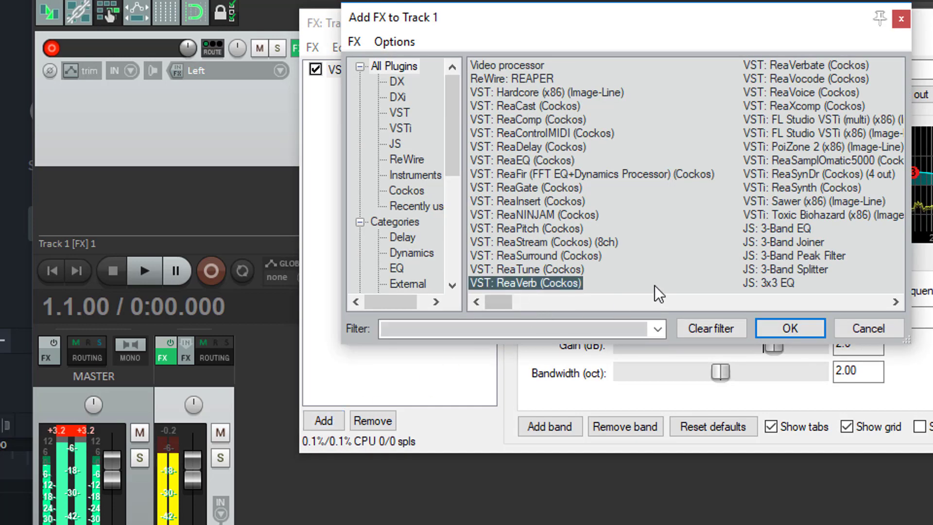
{"action": "left_click", "coordinate": [792, 328]}
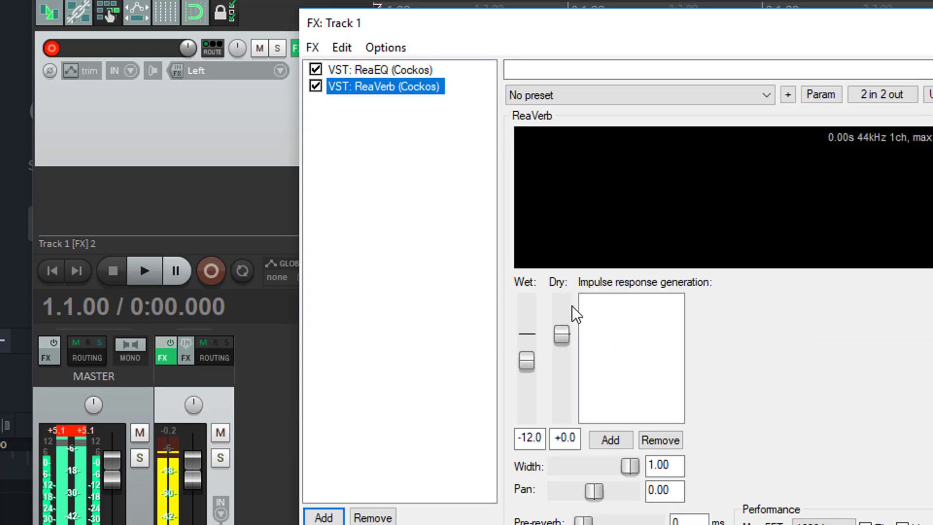
{"action": "left_click_drag", "start_coordinate": [640, 24], "coordinate": [584, 14]}
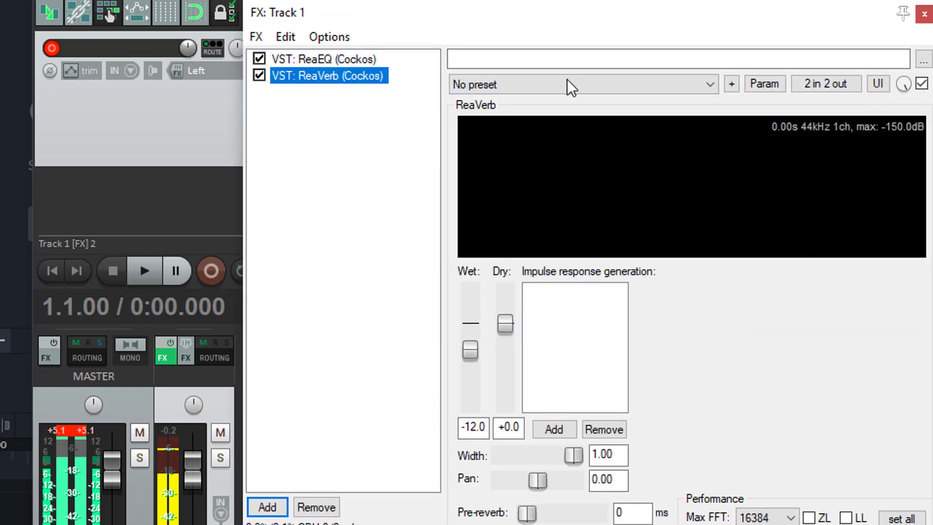
- Load the sweetverbo preset in ReaVerb and disable its Echo Generator
{"action": "left_click", "coordinate": [532, 86]}
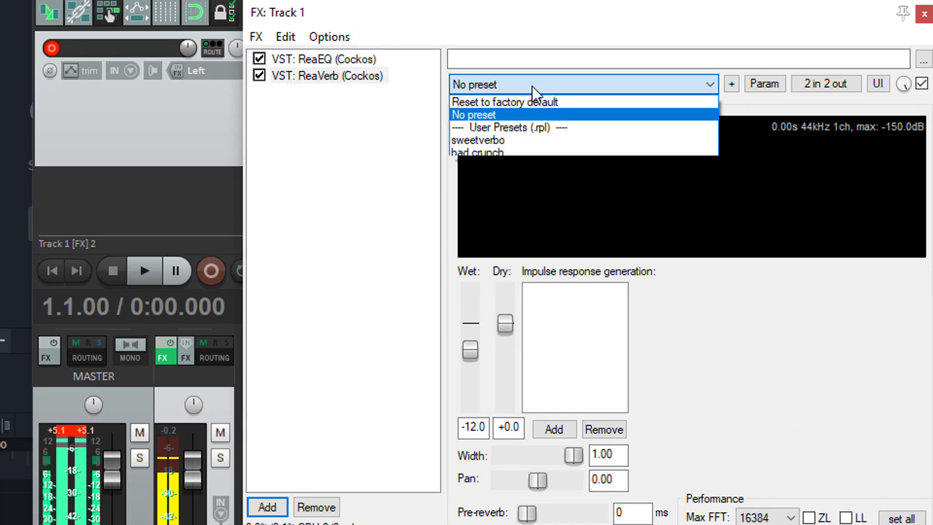
{"action": "left_click", "coordinate": [512, 141]}
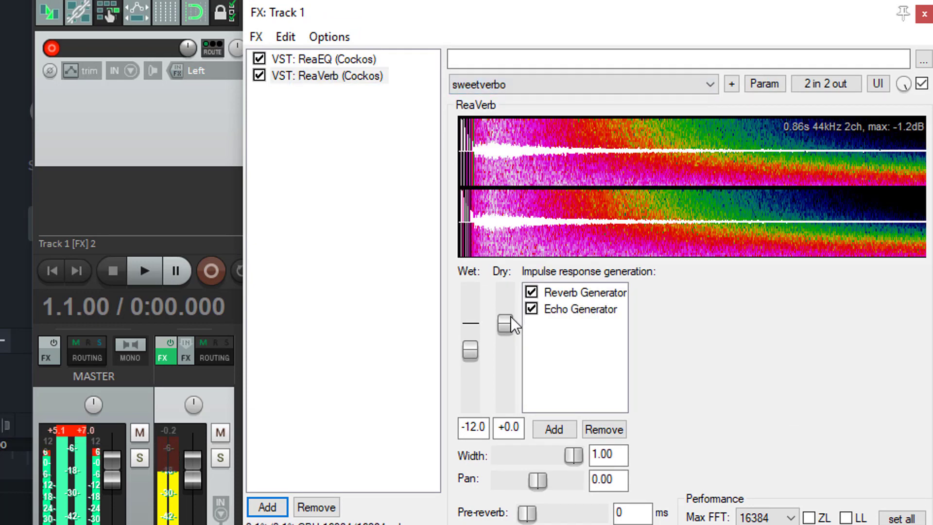
{"action": "left_click", "coordinate": [521, 81]}
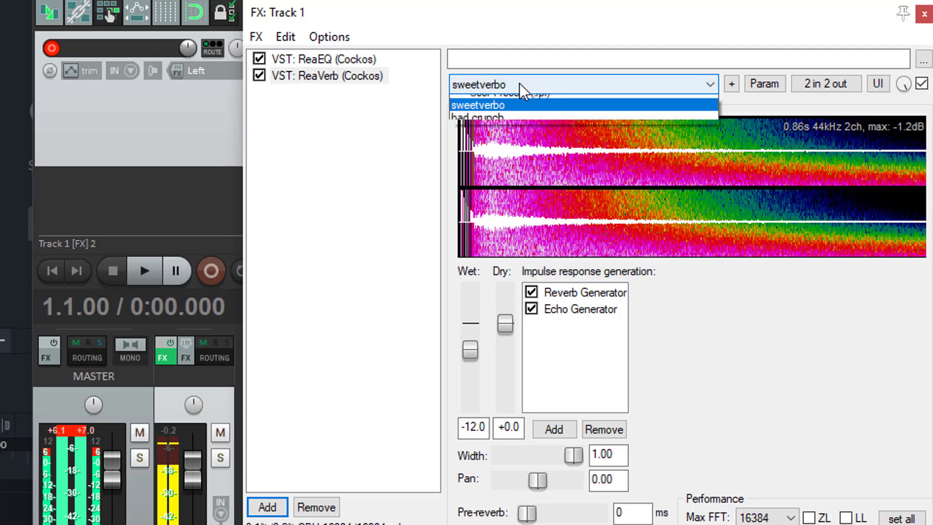
{"action": "left_click", "coordinate": [675, 348]}
{"action": "left_click", "coordinate": [529, 309]}
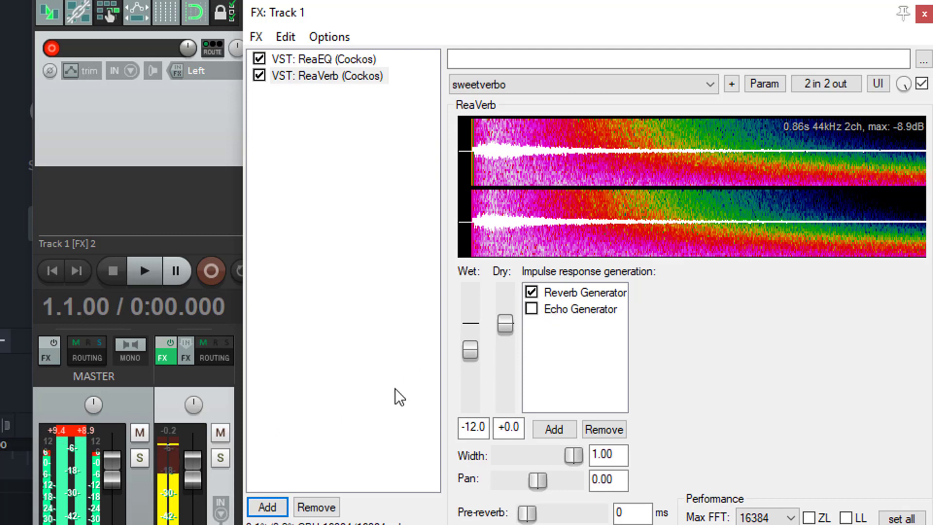
- Remove both ReaVerb and ReaEQ from Track 1's effects chain
{"action": "left_click", "coordinate": [297, 80]}
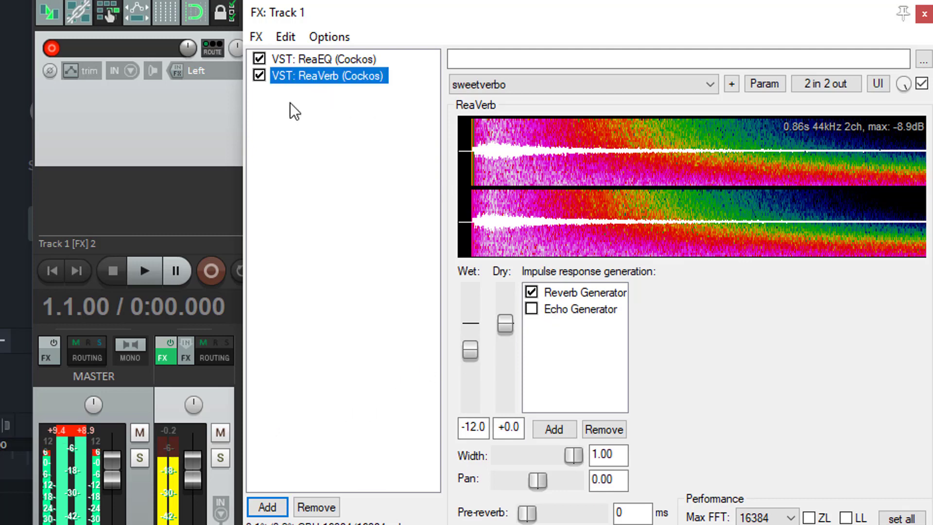
{"action": "left_click", "coordinate": [336, 503]}
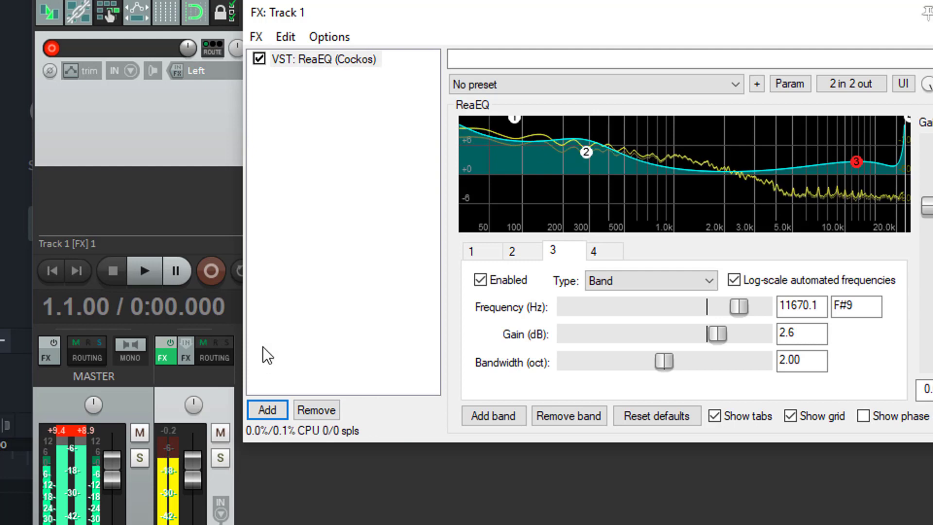
{"action": "left_click", "coordinate": [342, 59]}
{"action": "left_click", "coordinate": [302, 411]}
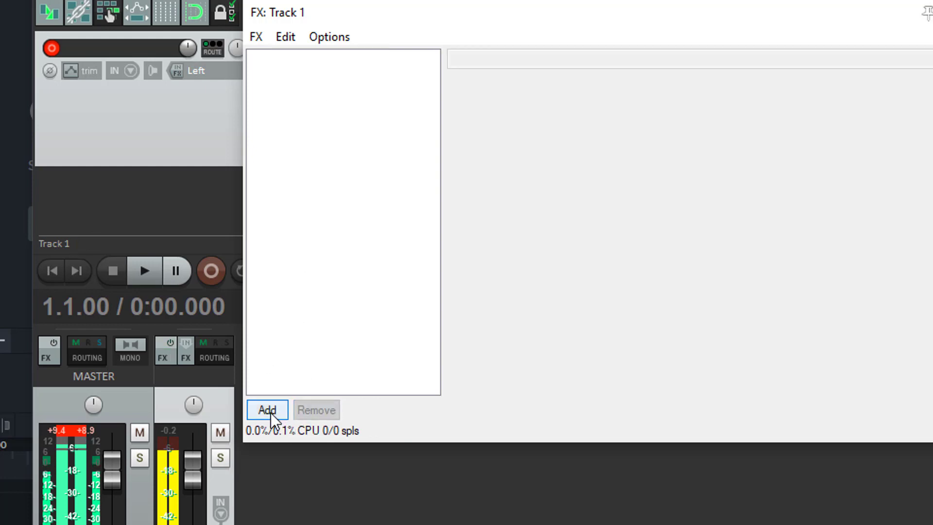
- Add the VST: Hardcore (x86) (Image-Line) plugin to Track 1 using the filter "im", and turn the track's record monitoring back on
{"action": "left_click", "coordinate": [267, 411]}
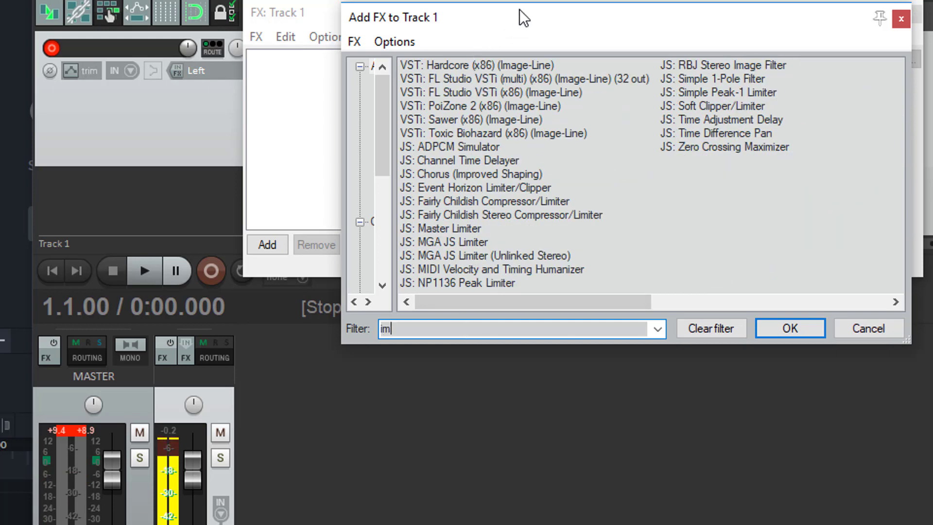
{"action": "left_click", "coordinate": [474, 59]}
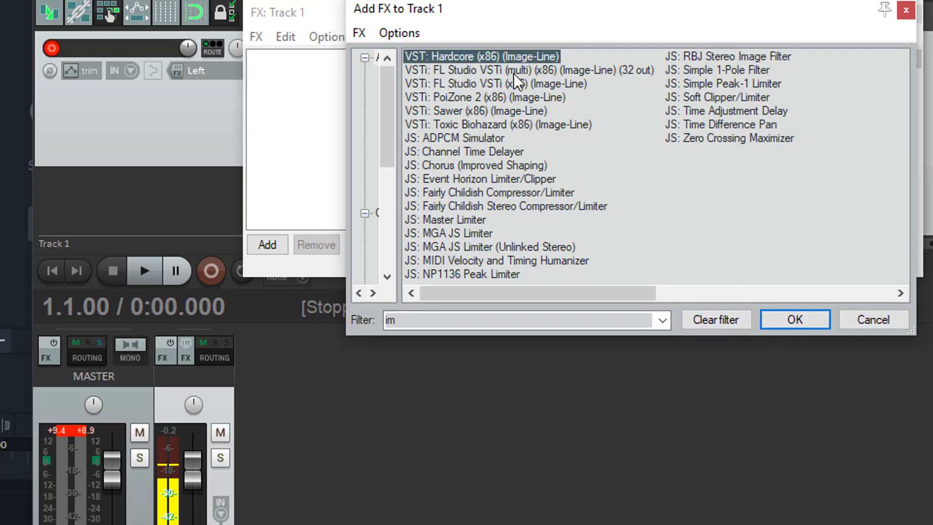
{"action": "left_click", "coordinate": [795, 321]}
{"action": "left_click_drag", "start_coordinate": [278, 75], "coordinate": [505, 66]}
{"action": "left_click", "coordinate": [153, 71]}
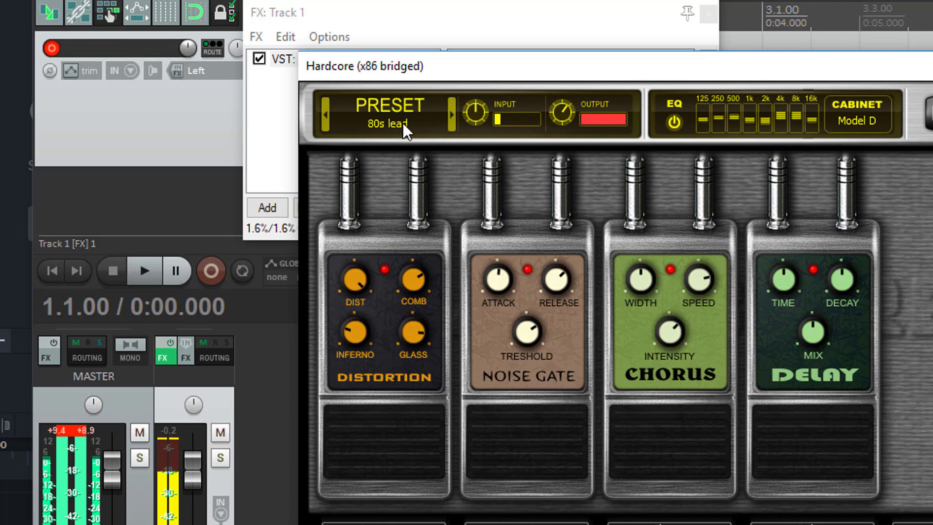
- Audition Hardcore presets such as 80s lead, Alien Surfing Lead and Alien Surfing rhythm, ending on AC-DC Rhythm FG
{"action": "left_click", "coordinate": [452, 122]}
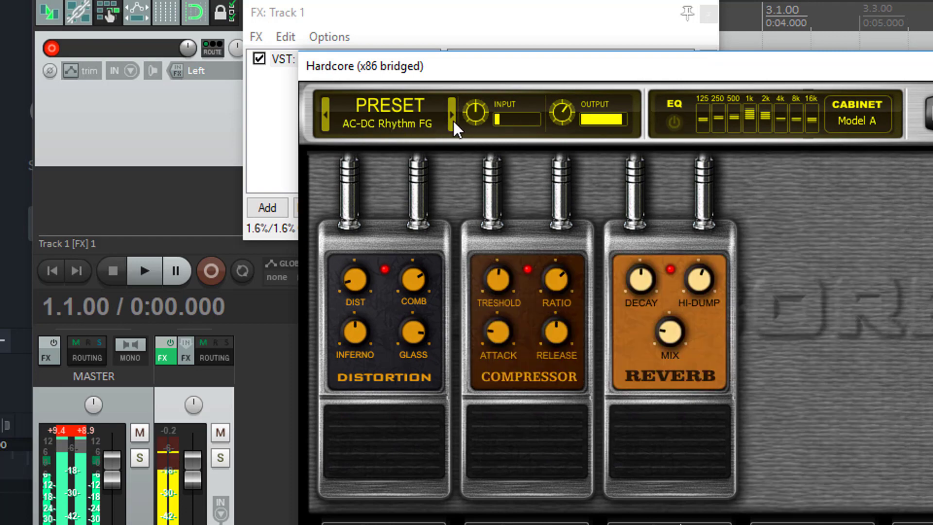
{"action": "left_click", "coordinate": [324, 116]}
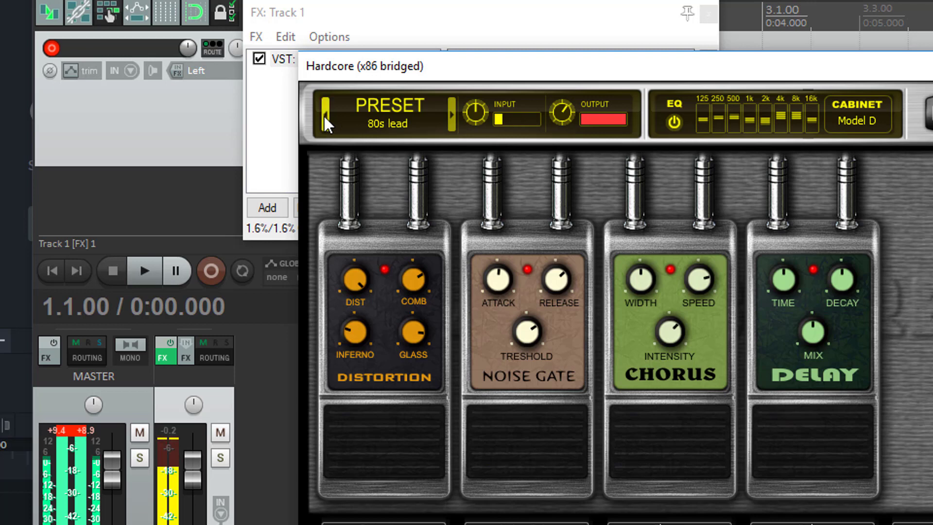
{"action": "left_click", "coordinate": [451, 117]}
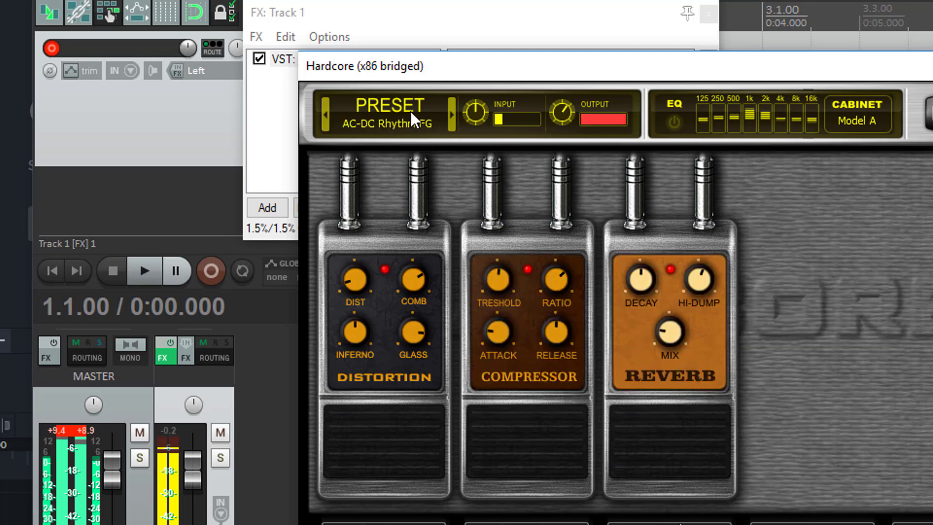
{"action": "left_click", "coordinate": [452, 116]}
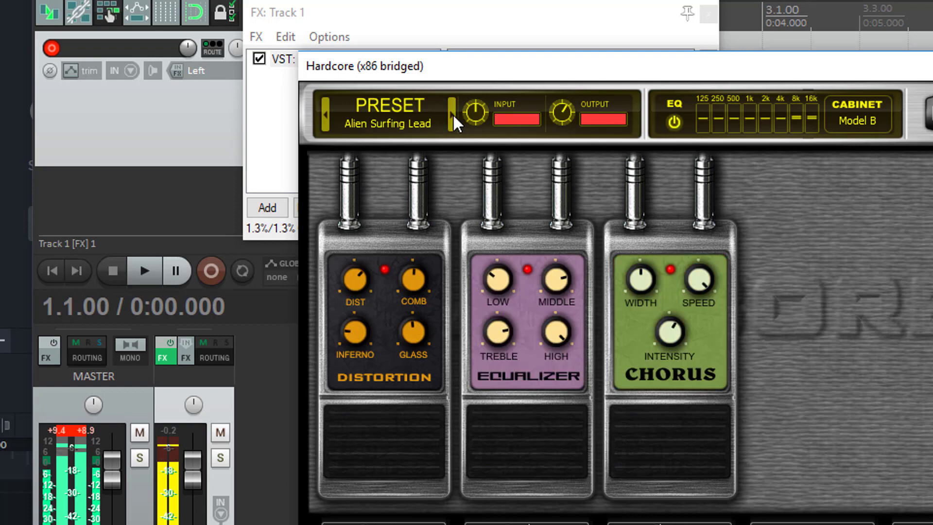
{"action": "left_click", "coordinate": [453, 117]}
{"action": "left_click", "coordinate": [421, 127]}
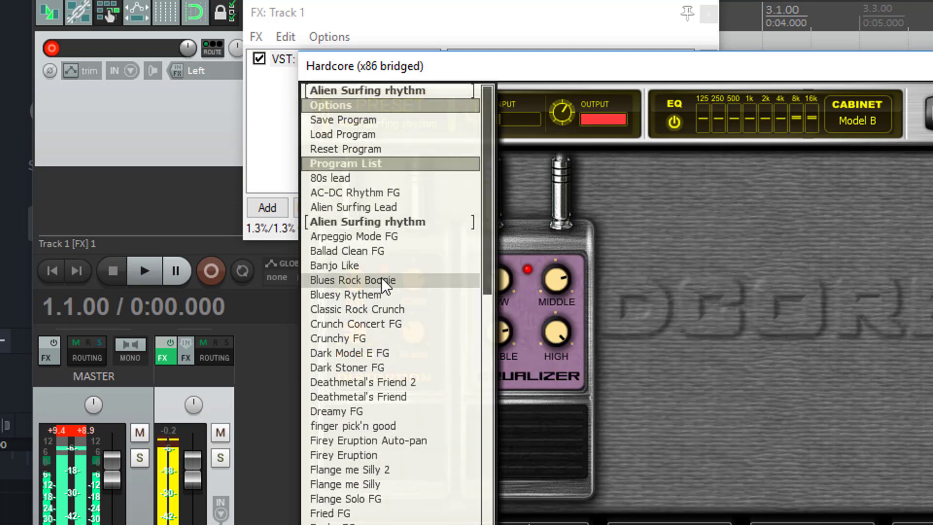
{"action": "left_click", "coordinate": [396, 192]}
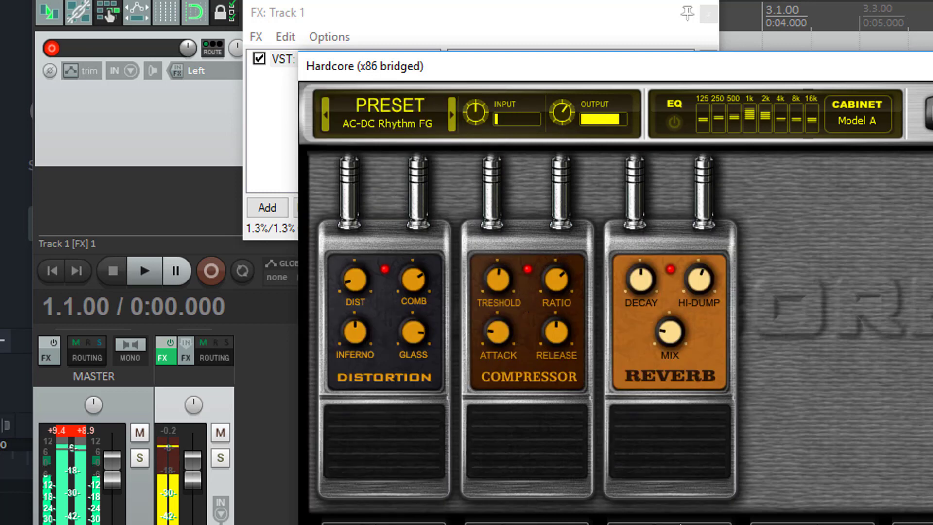
- Clear the Compressor and Reverb pedals from Hardcore's pedalboard, keeping only the Distortion pedal
{"action": "left_click", "coordinate": [530, 520]}
{"action": "left_click", "coordinate": [523, 354]}
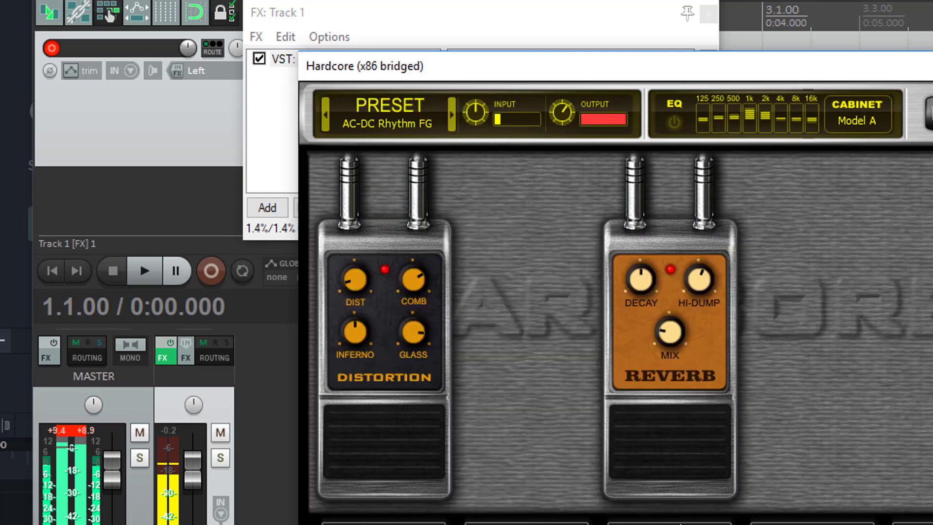
{"action": "left_click", "coordinate": [684, 377]}
{"action": "left_click", "coordinate": [675, 351]}
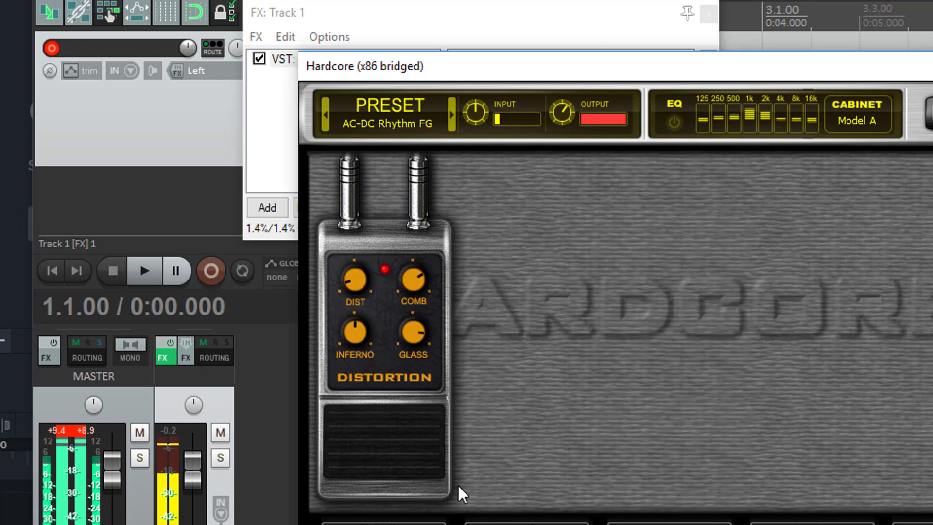
{"action": "left_click", "coordinate": [383, 377]}
{"action": "left_click", "coordinate": [389, 365]}
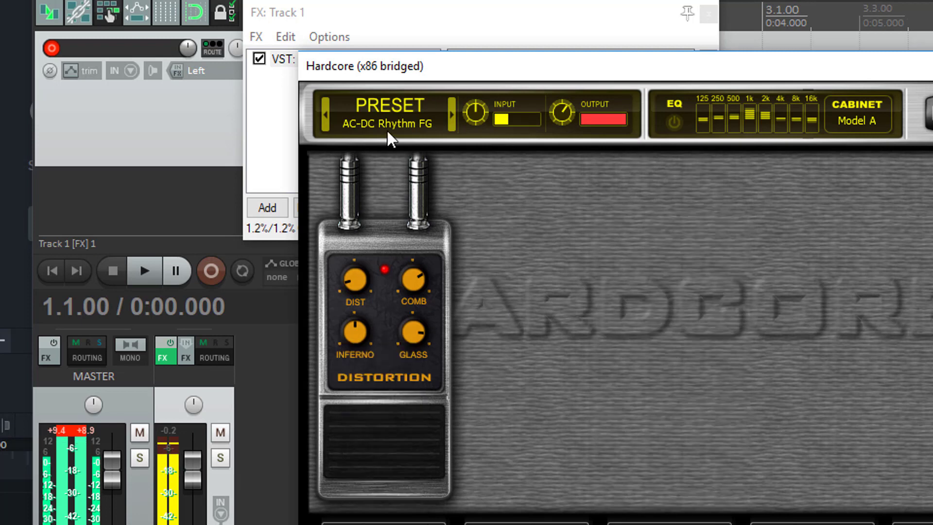
- Advance through Hardcore's presets to Arpeggio Mode FG
{"action": "left_click", "coordinate": [453, 115]}
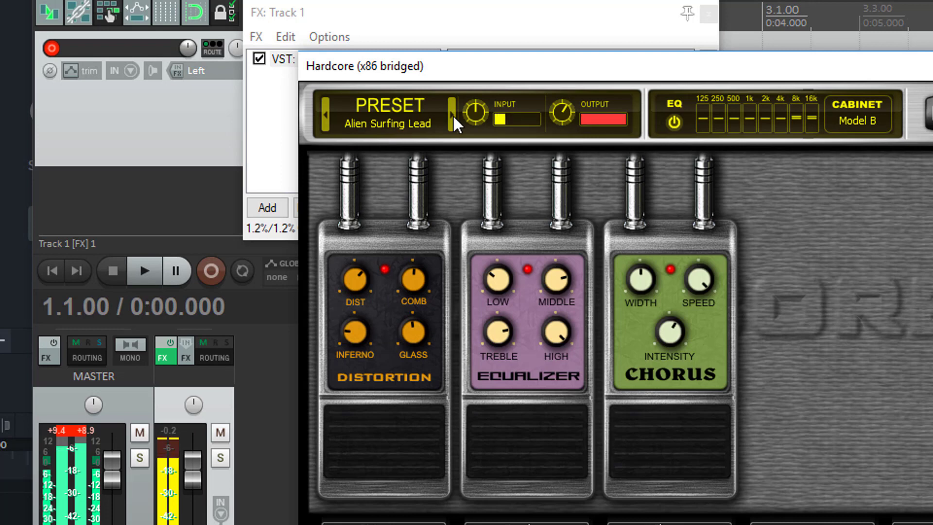
{"action": "left_click", "coordinate": [453, 115]}
{"action": "left_click", "coordinate": [453, 115]}
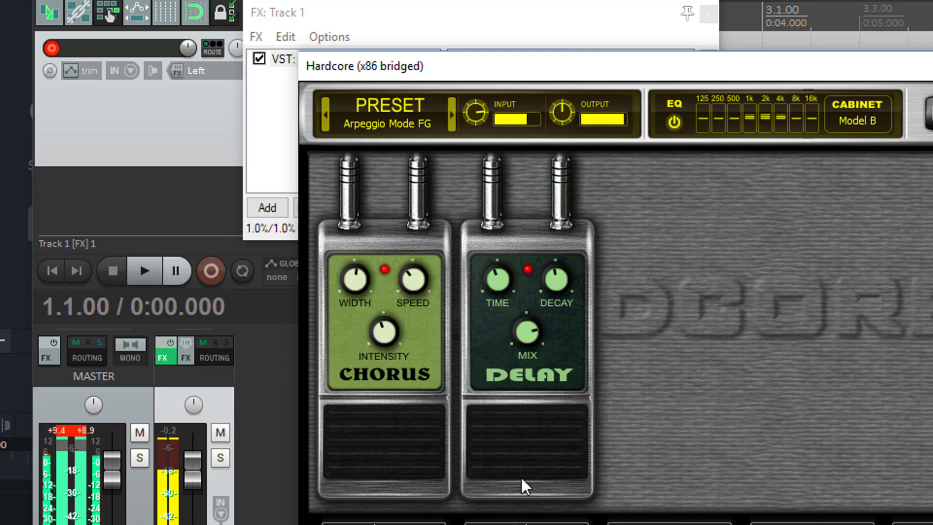
- Try Chorus, Reverb and Flanger in place of the Delay pedal in Hardcore's second slot
{"action": "left_click", "coordinate": [486, 343]}
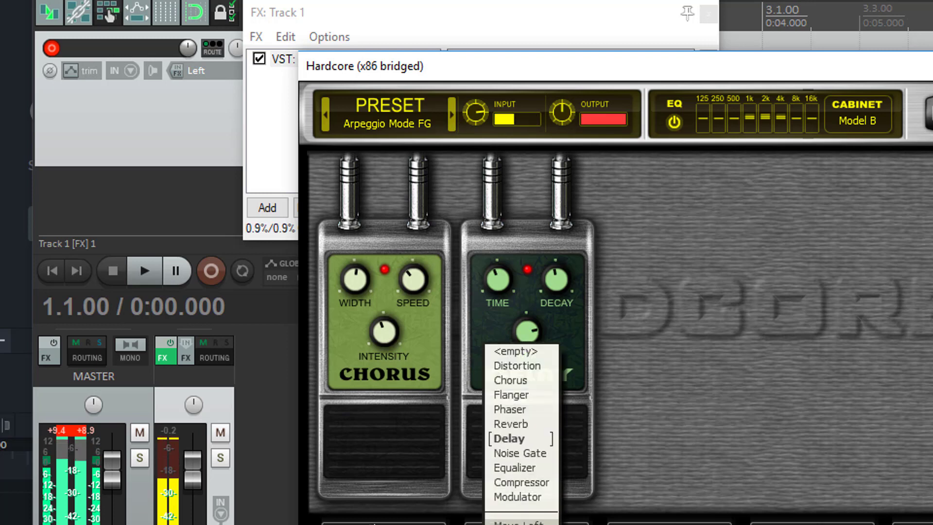
{"action": "left_click", "coordinate": [521, 381]}
{"action": "left_click", "coordinate": [486, 343]}
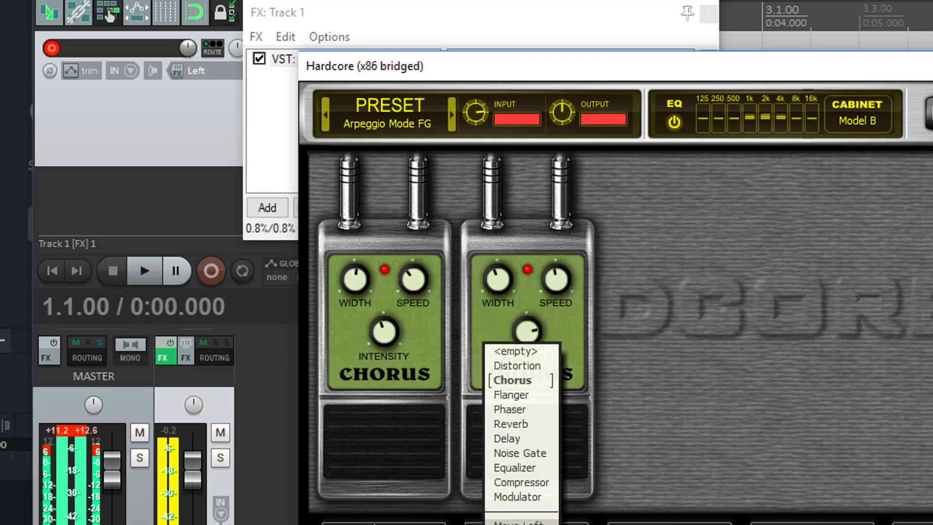
{"action": "left_click", "coordinate": [523, 427]}
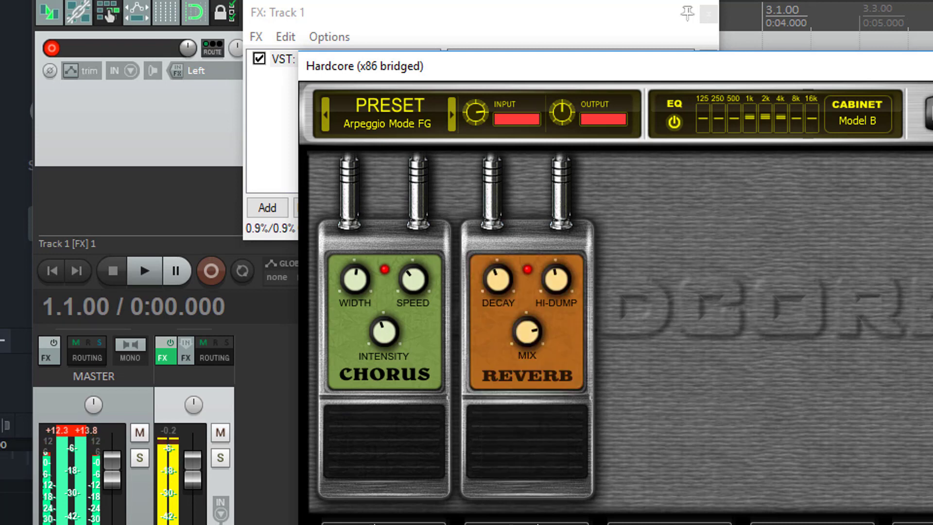
{"action": "left_click", "coordinate": [485, 343]}
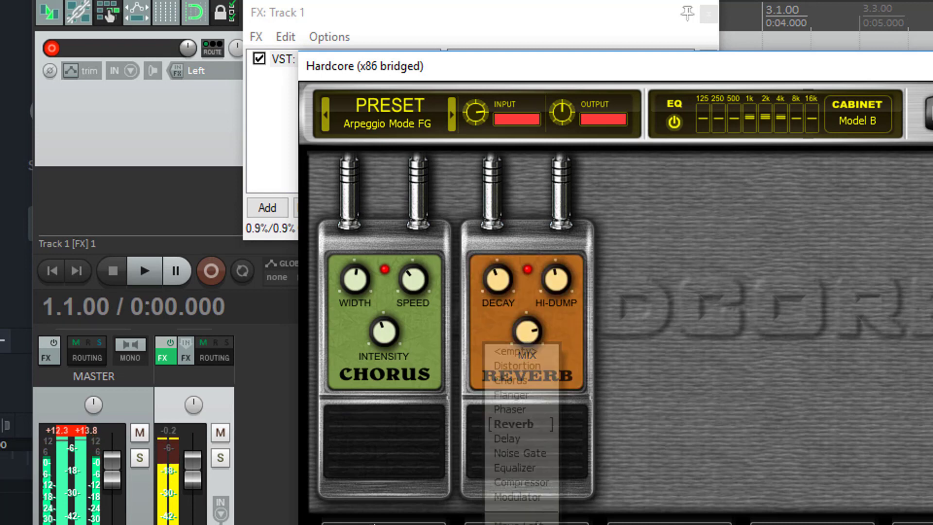
{"action": "left_click", "coordinate": [532, 394]}
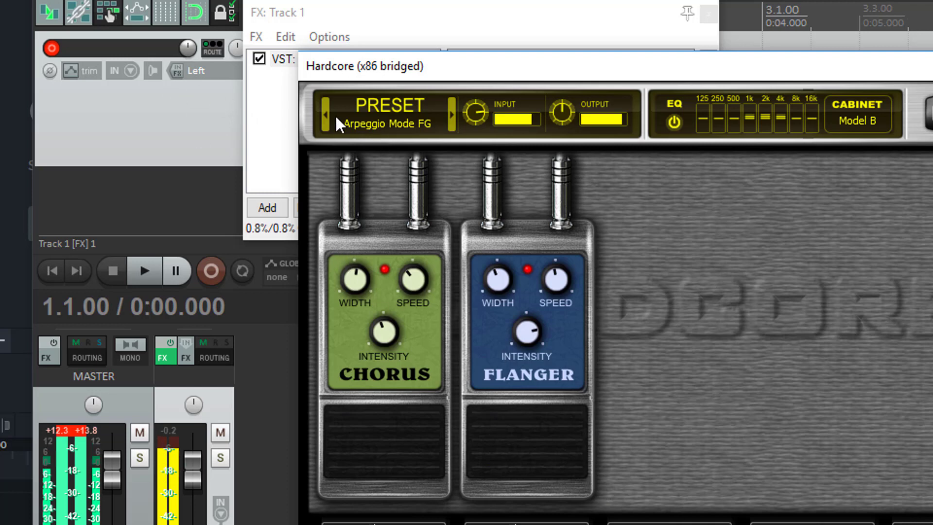
- Try the Noise Gate and Compressor in Hardcore's second pedal slot, and settle on the Equalizer
{"action": "left_click", "coordinate": [486, 352]}
{"action": "left_click", "coordinate": [535, 453]}
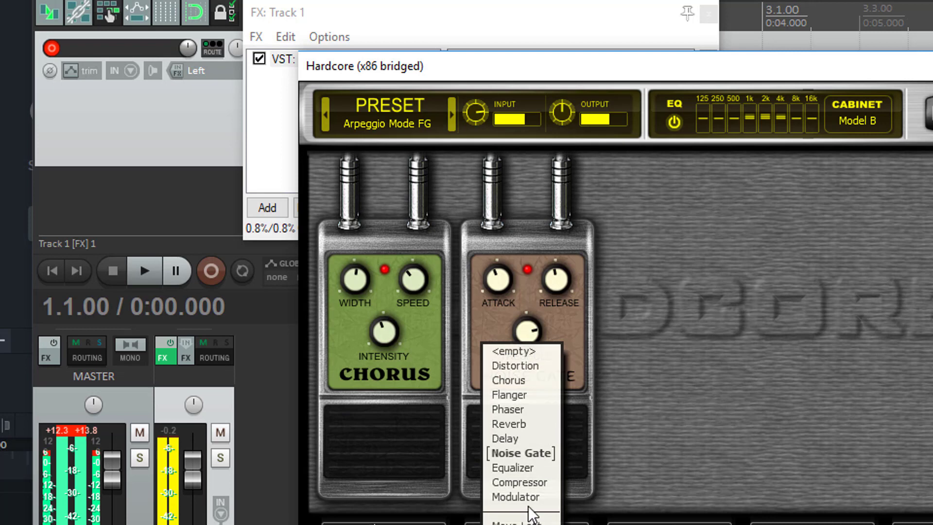
{"action": "left_click", "coordinate": [532, 483]}
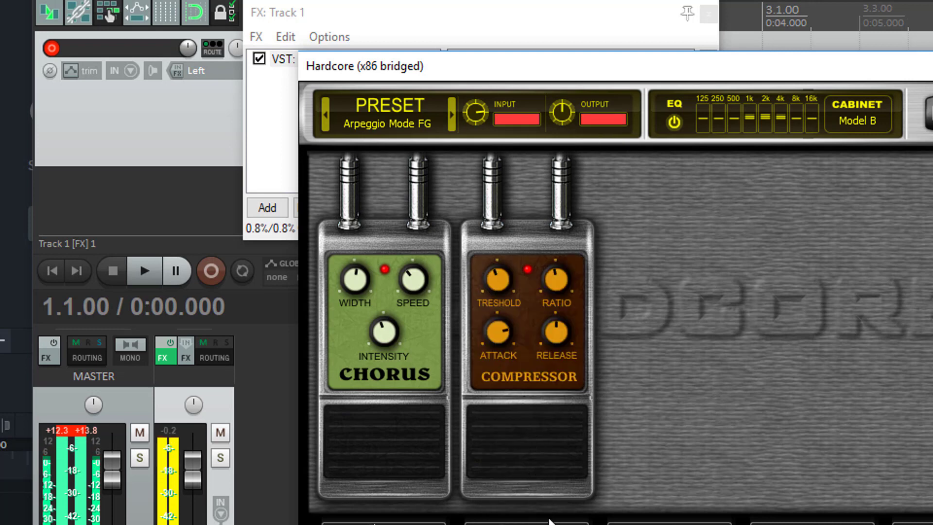
{"action": "left_click", "coordinate": [530, 481]}
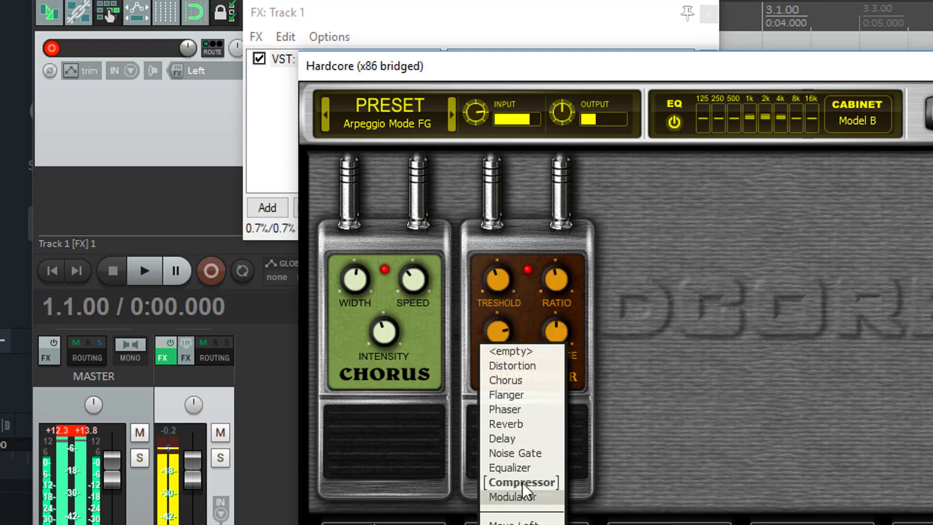
{"action": "left_click", "coordinate": [520, 463]}
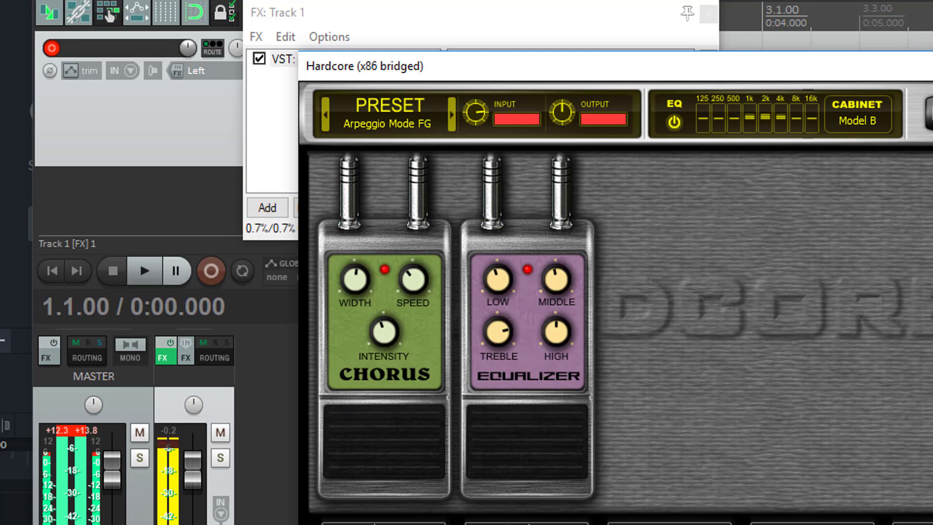